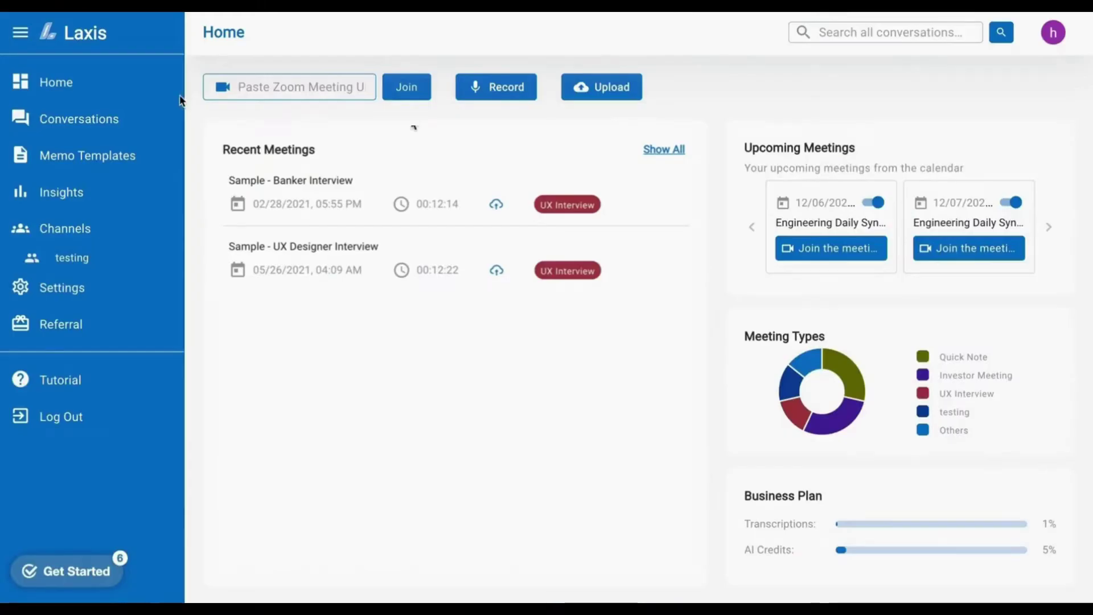
- Open account settings and review the Apps integrations down to Online Meetings
click(115, 302)
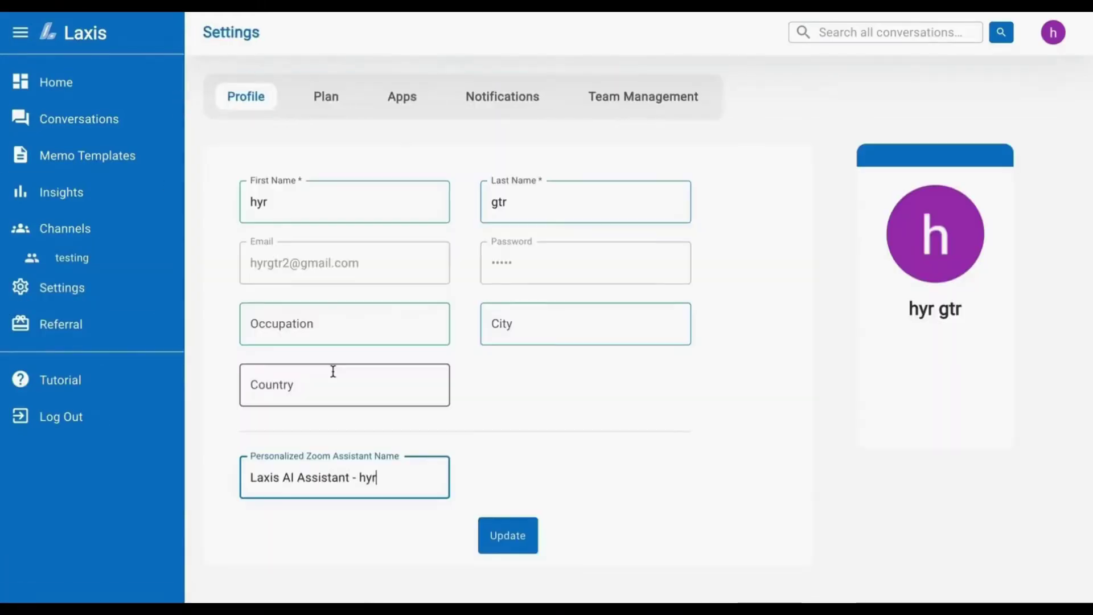
click(399, 101)
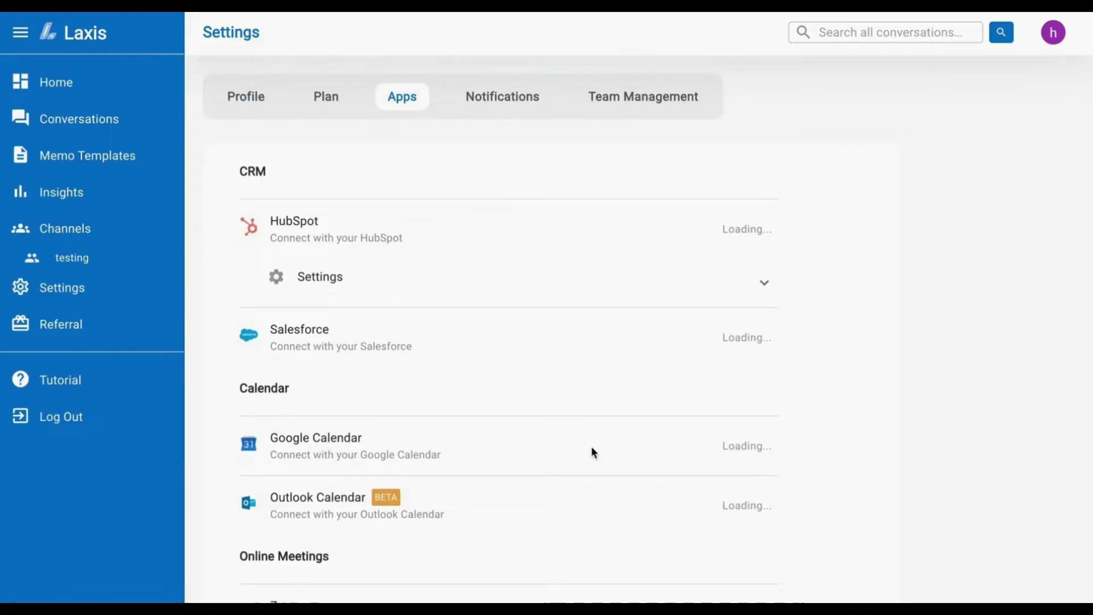
scroll(592, 450, down, 4)
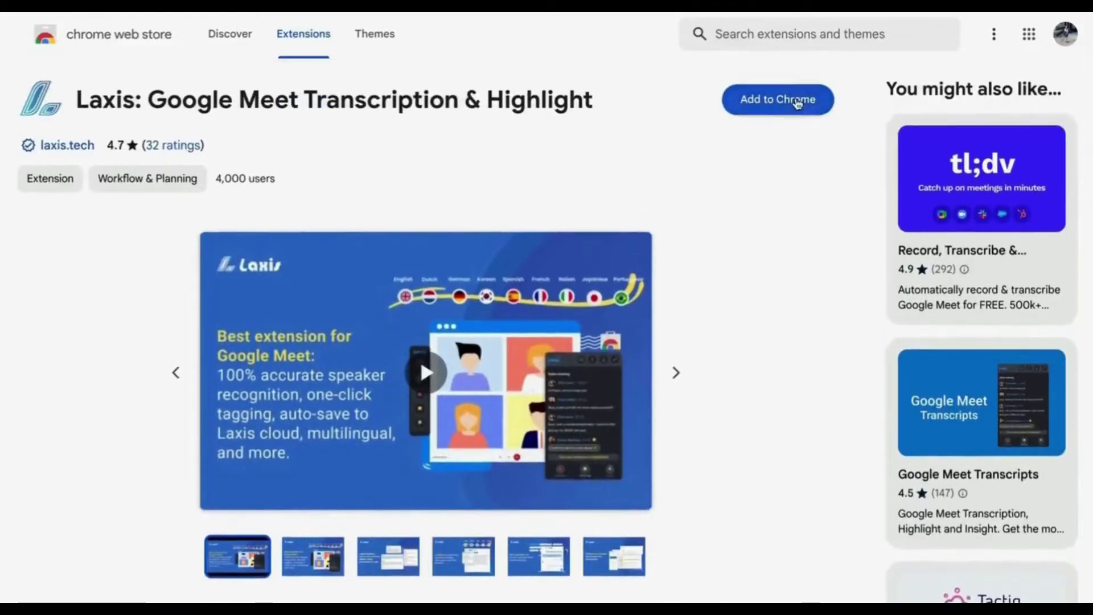
- Add the Laxis Google Meet Transcription & Highlight extension to Chrome, then join a Meet call
click(798, 103)
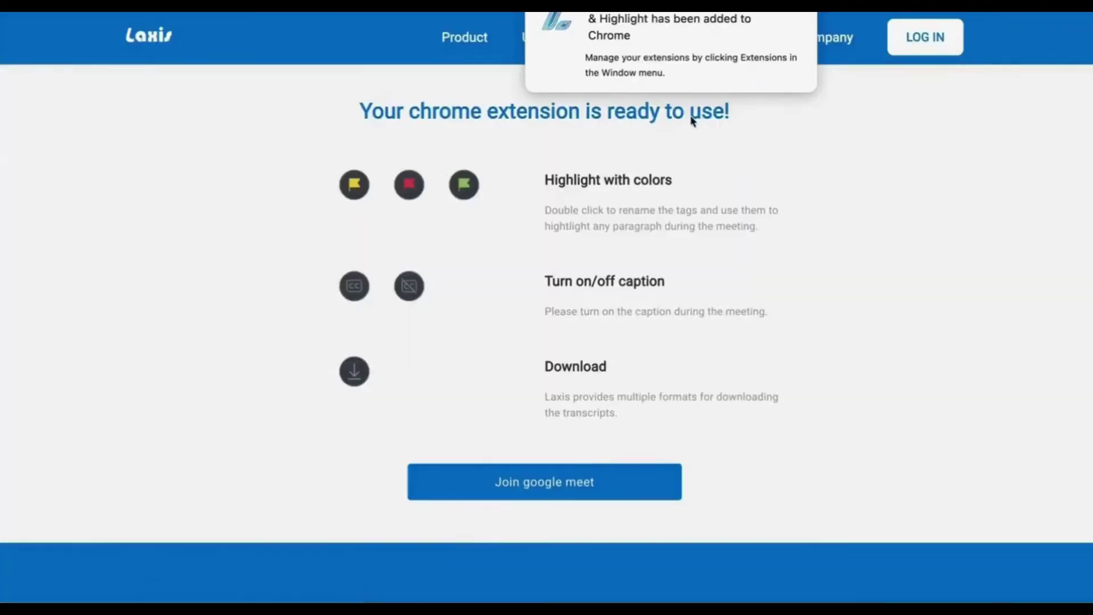
click(586, 489)
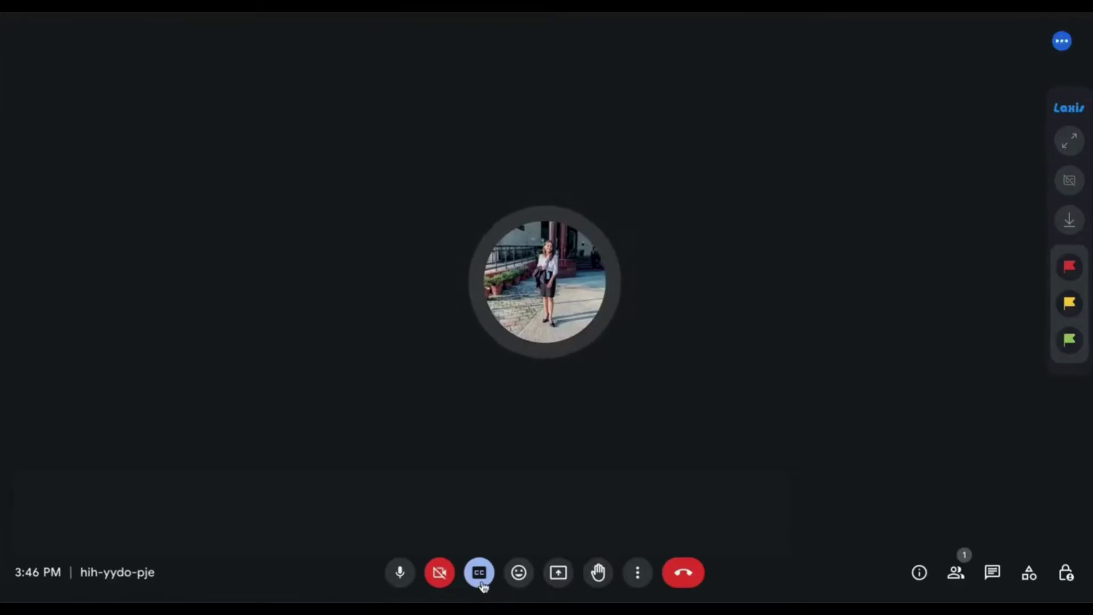
- Turn on captions and tag live transcript passages as Important and Follow Up
click(480, 574)
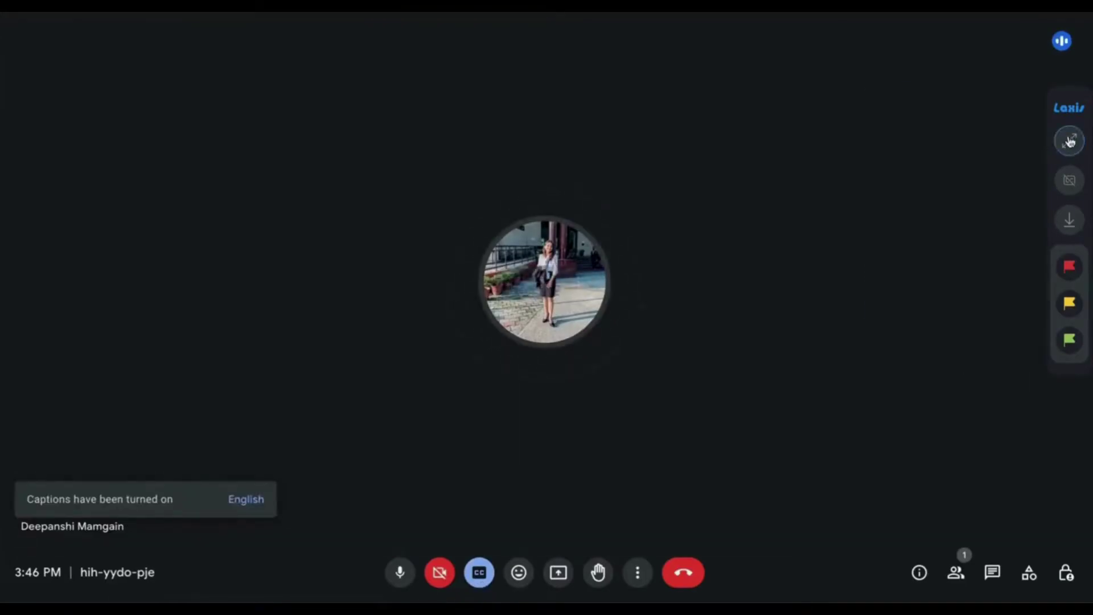
click(1070, 141)
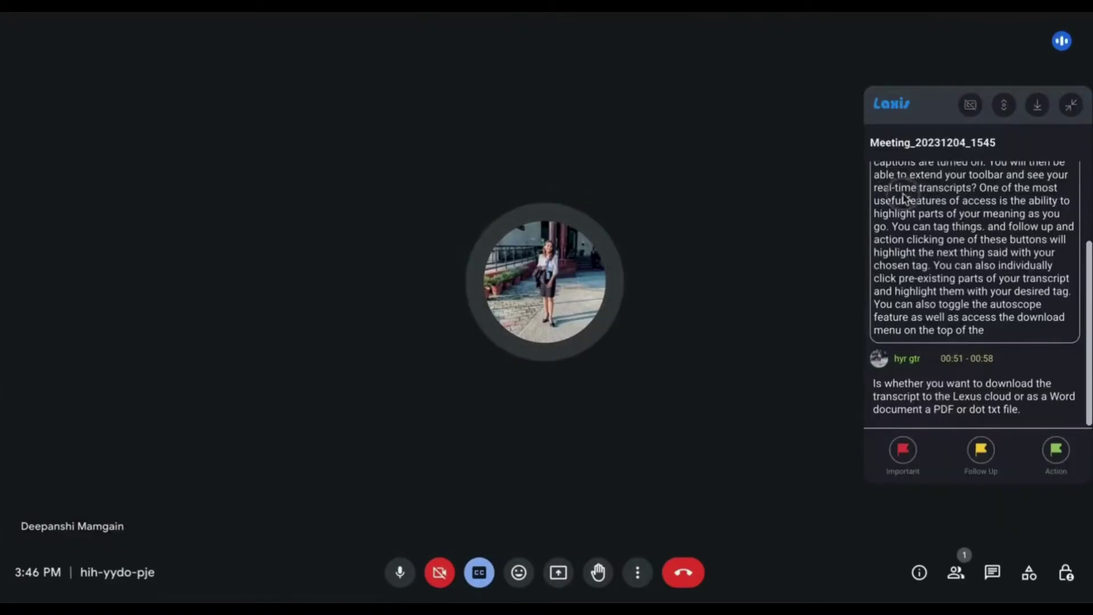
click(903, 453)
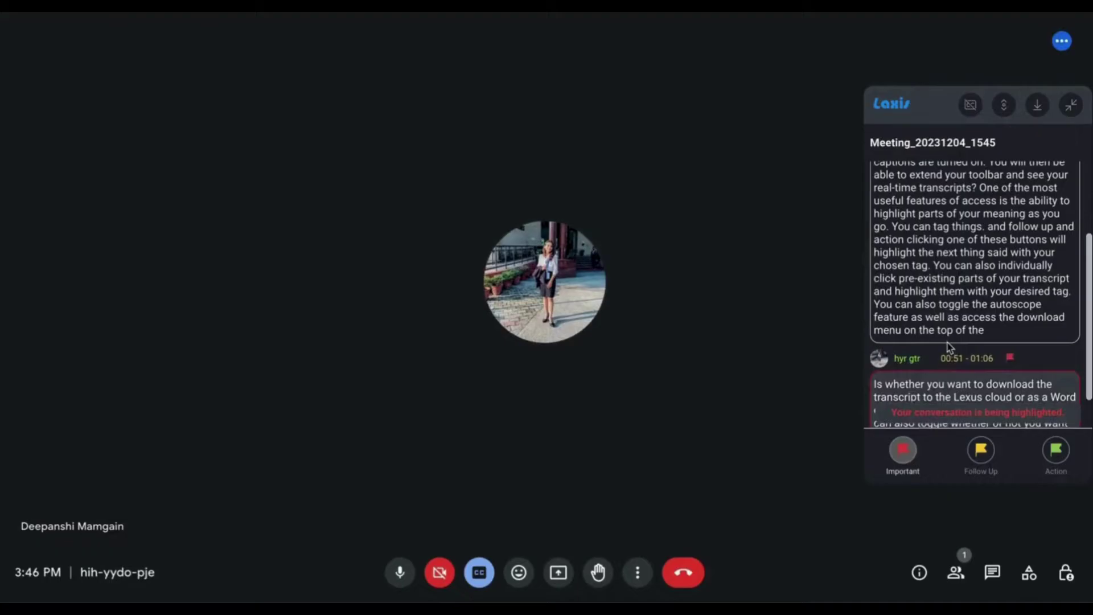
mouse_move(915, 388)
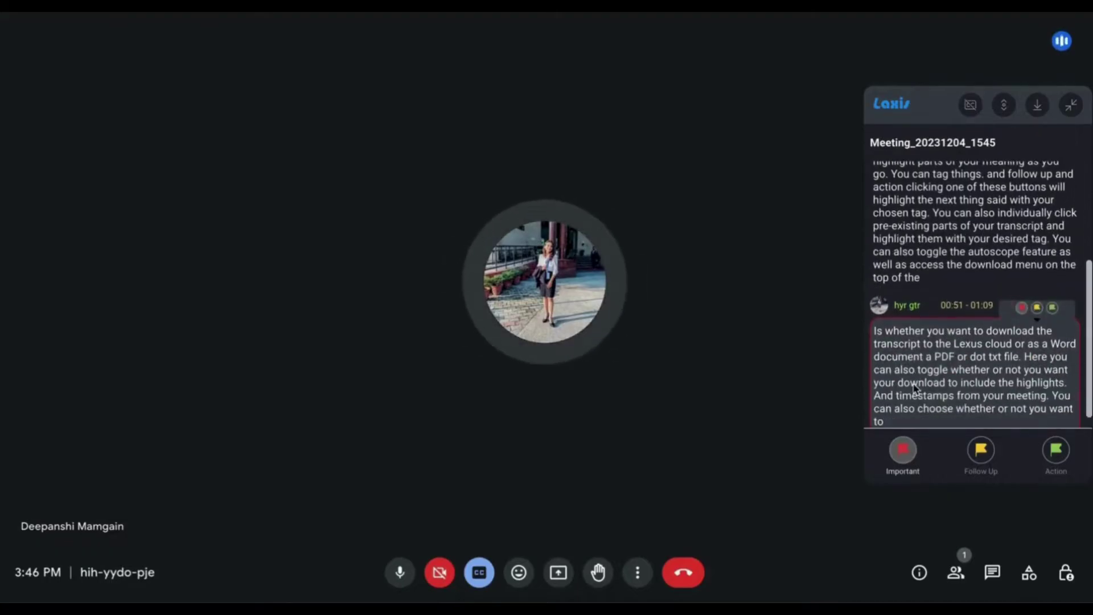
click(986, 455)
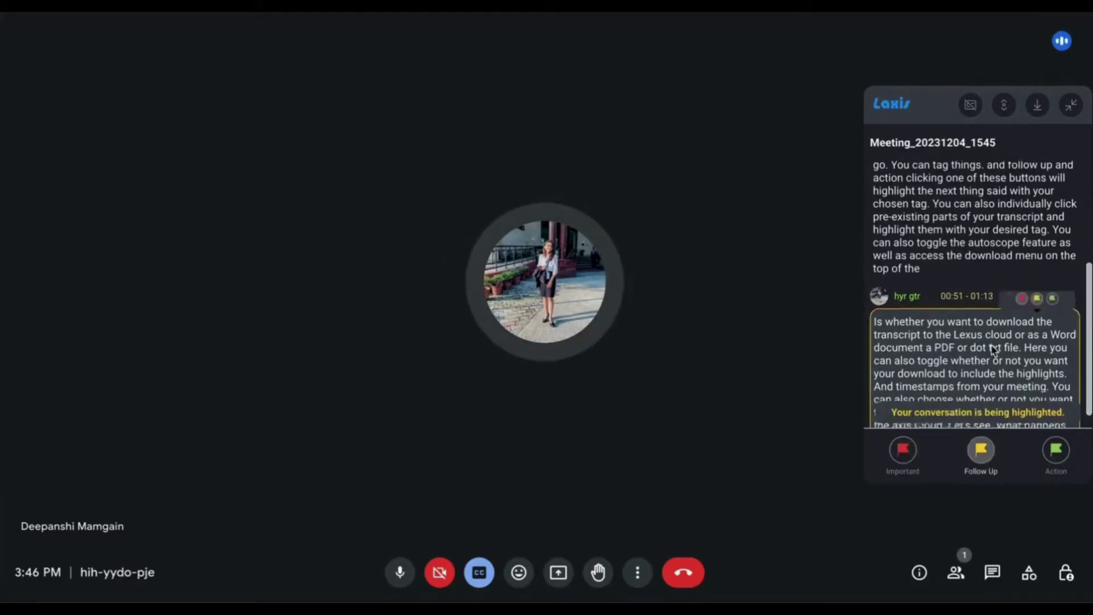
- Download the meeting transcript as a doc file
click(1037, 108)
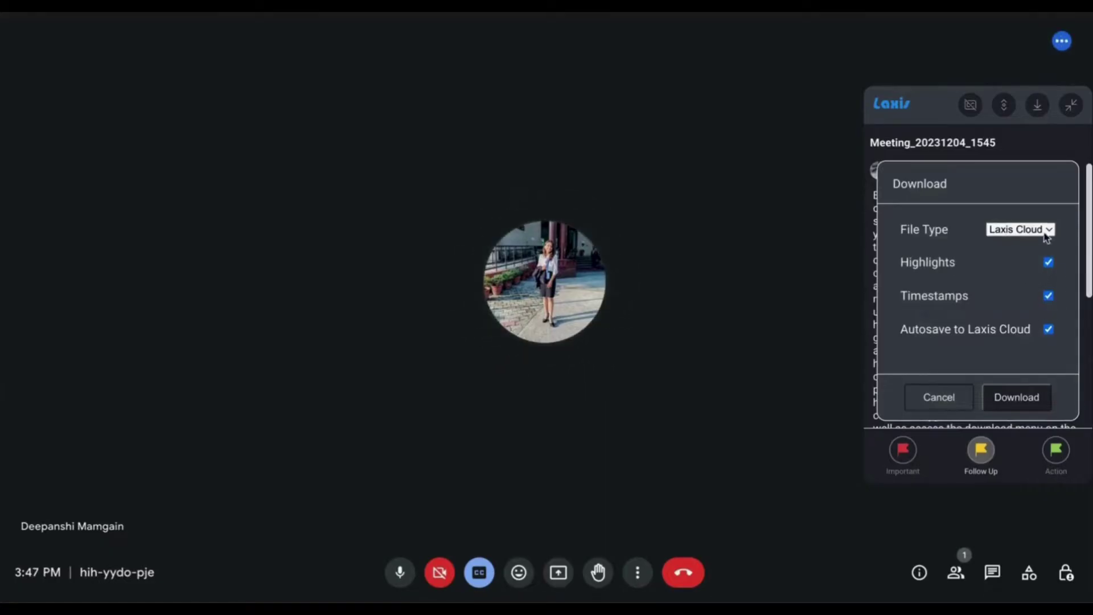
click(1046, 238)
click(1022, 246)
click(1016, 396)
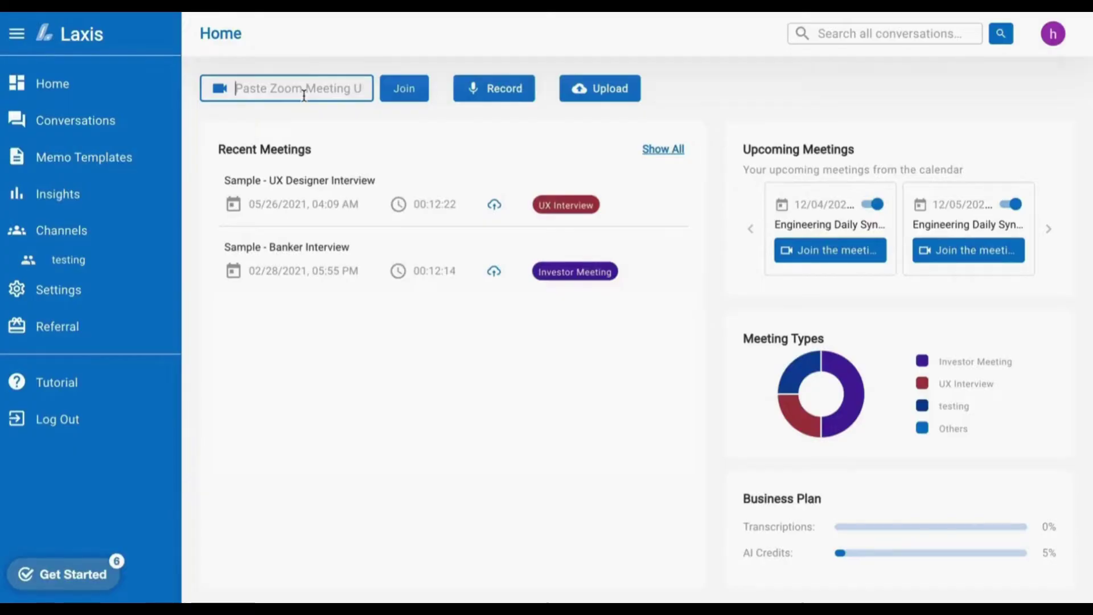
- Paste the Zoom meeting link into the Home join field and send Laxis into it
key(ctrl+v)
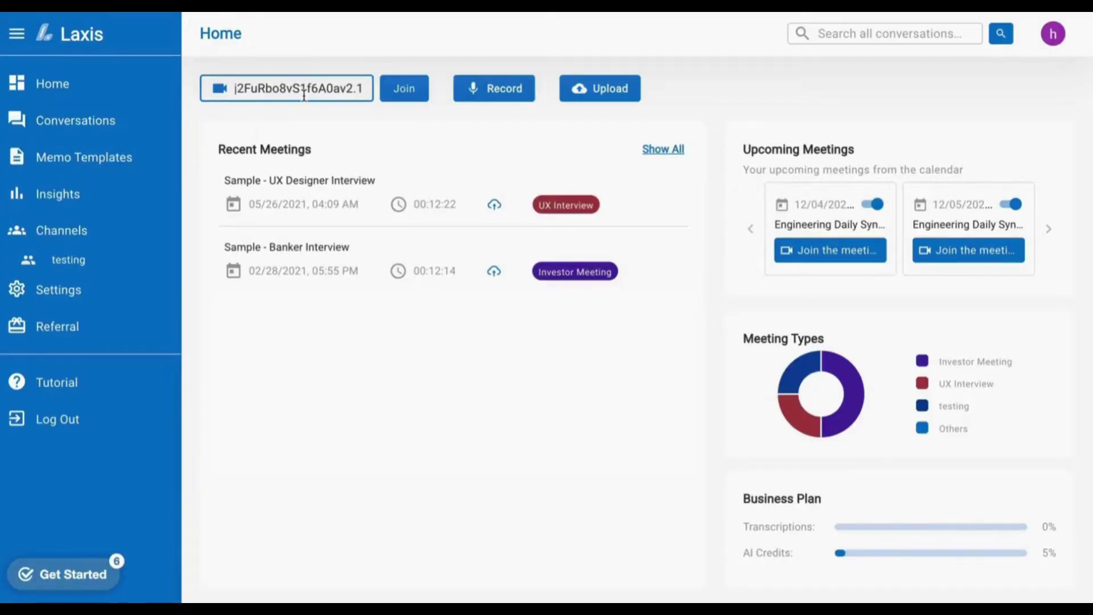
click(405, 94)
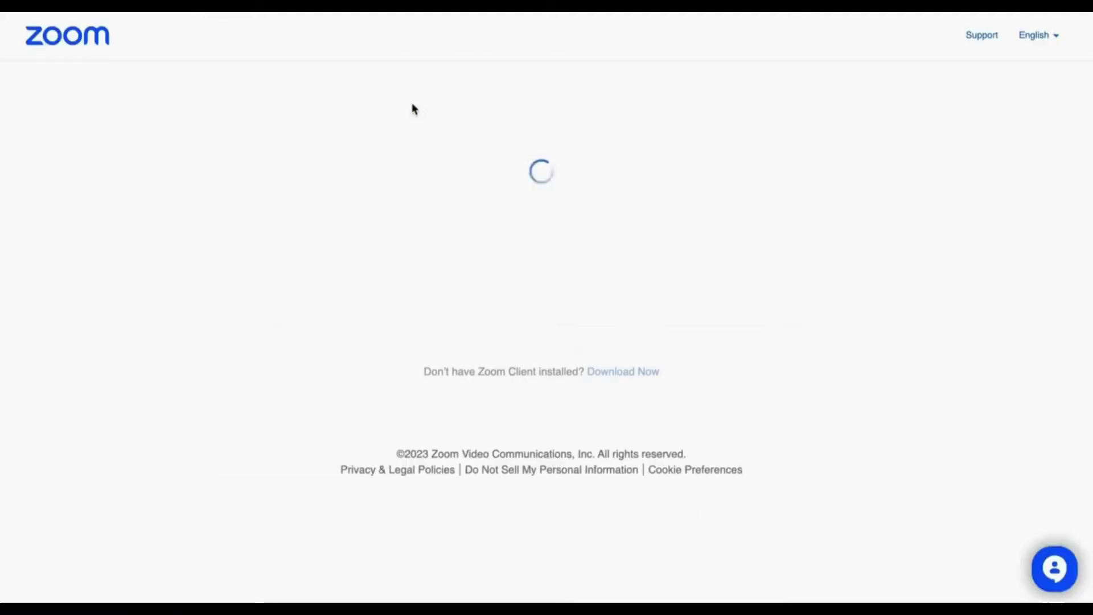
- Join the Zoom meeting from the browser and admit the Laxis AI Assistant
click(619, 453)
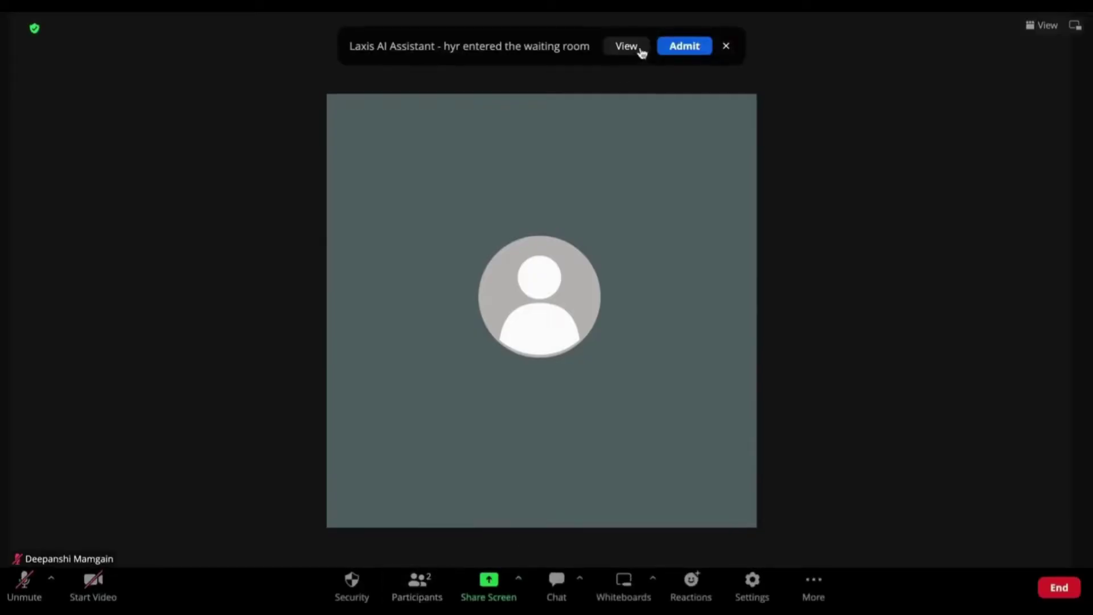
click(683, 47)
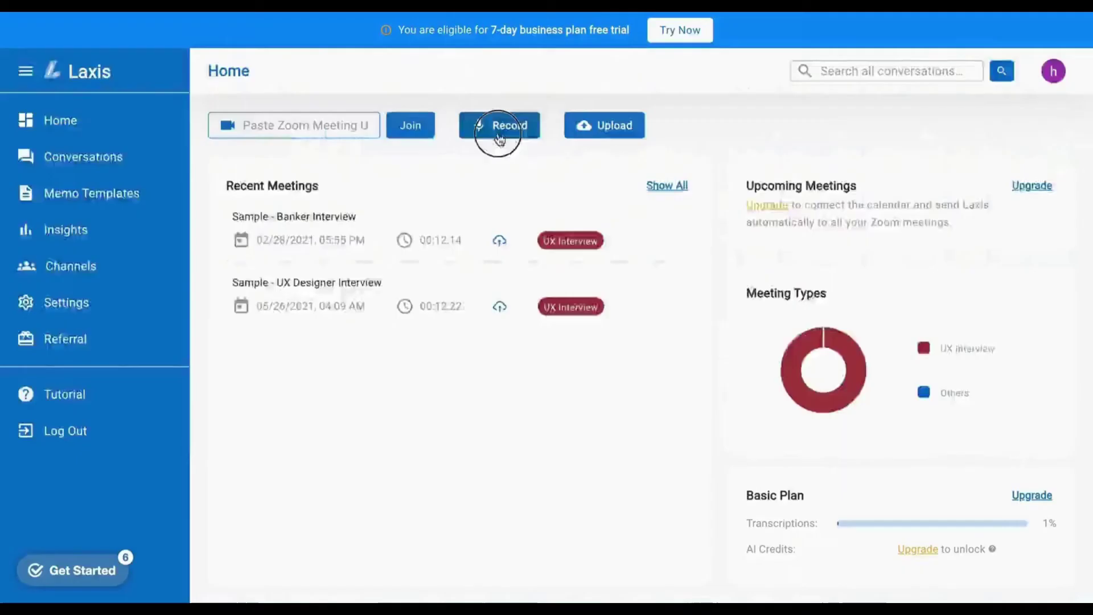
- Record a note with the testing template, highlight it as topic 1, then stop and save
click(499, 135)
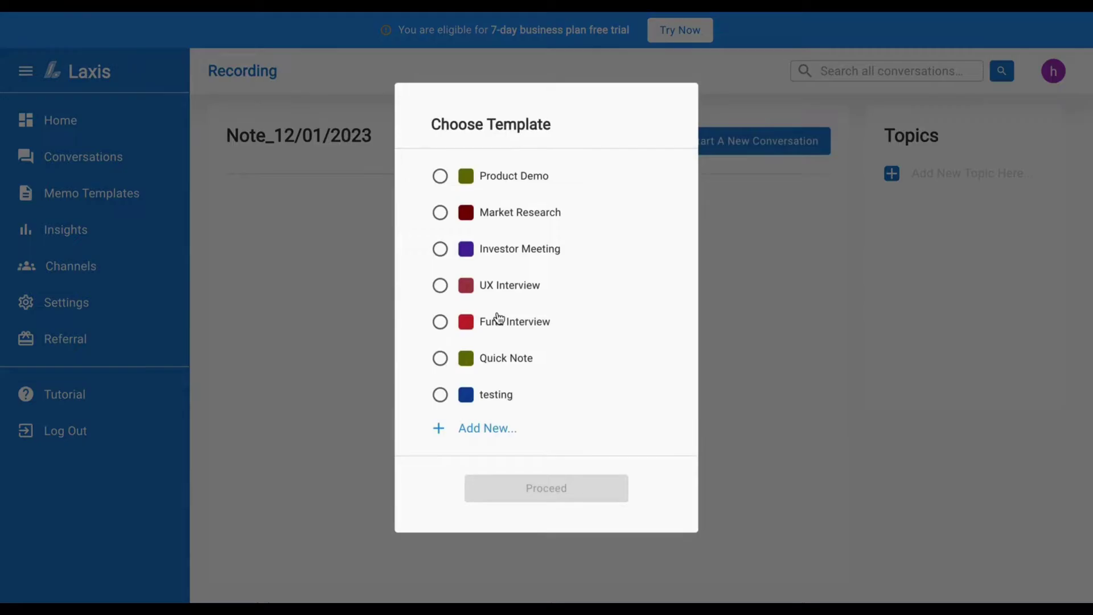
click(440, 394)
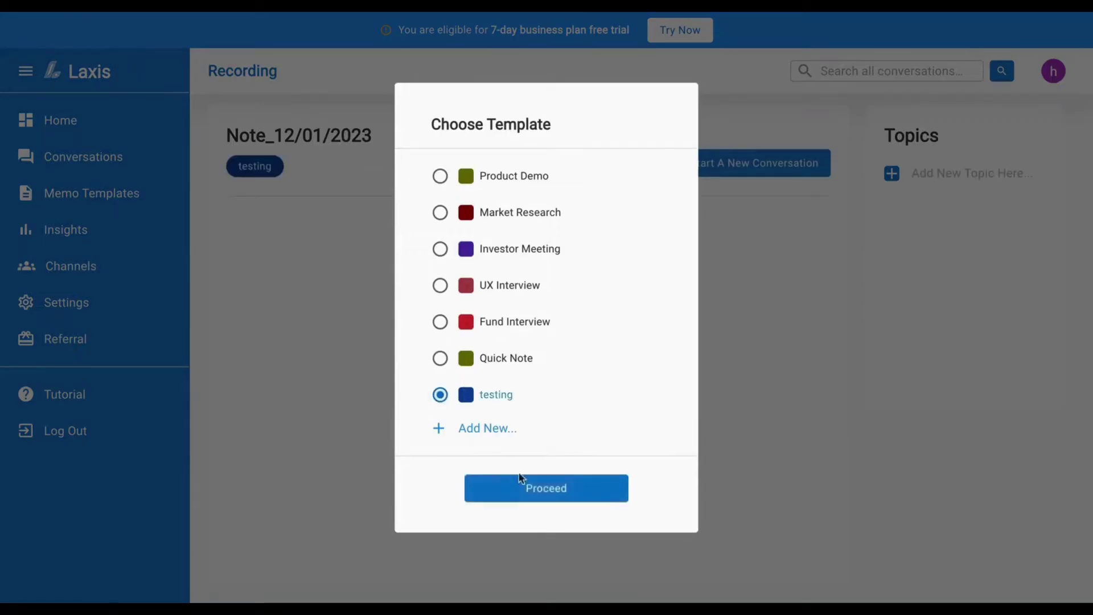
click(533, 497)
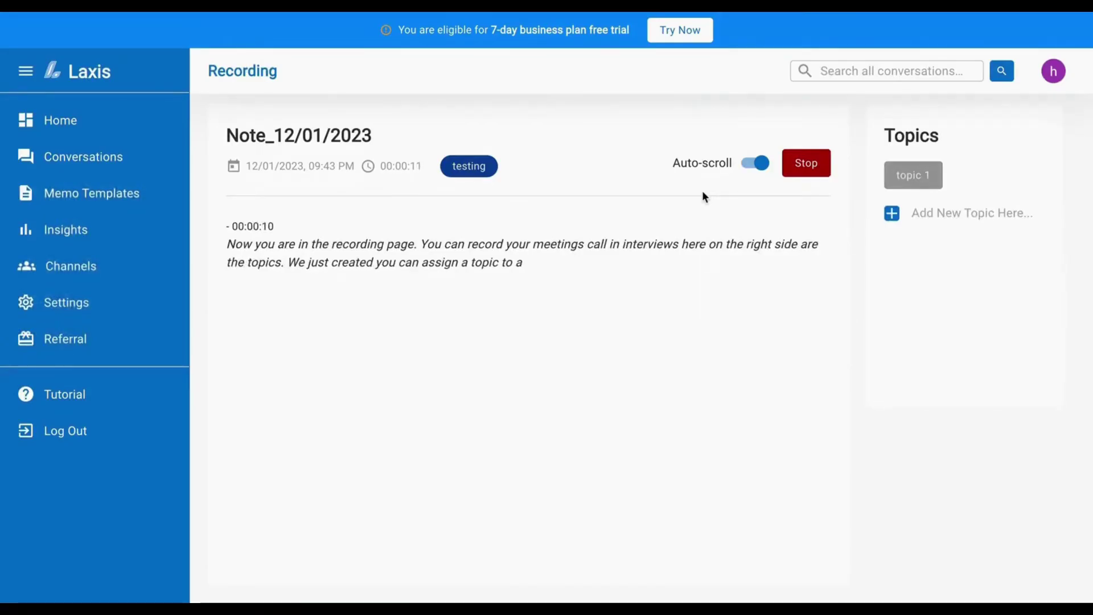
click(910, 178)
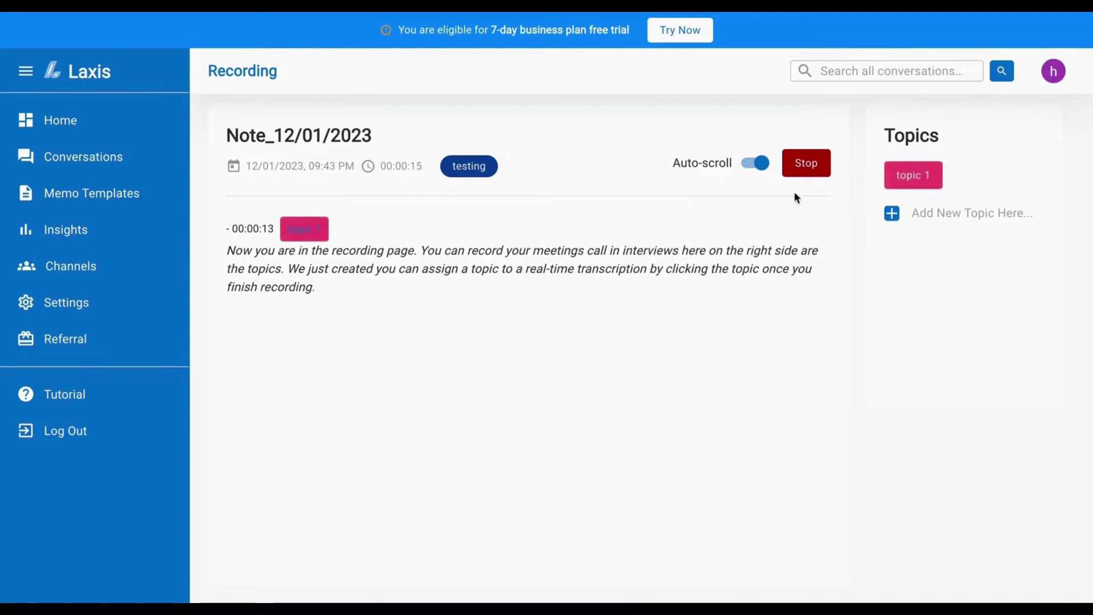
click(812, 170)
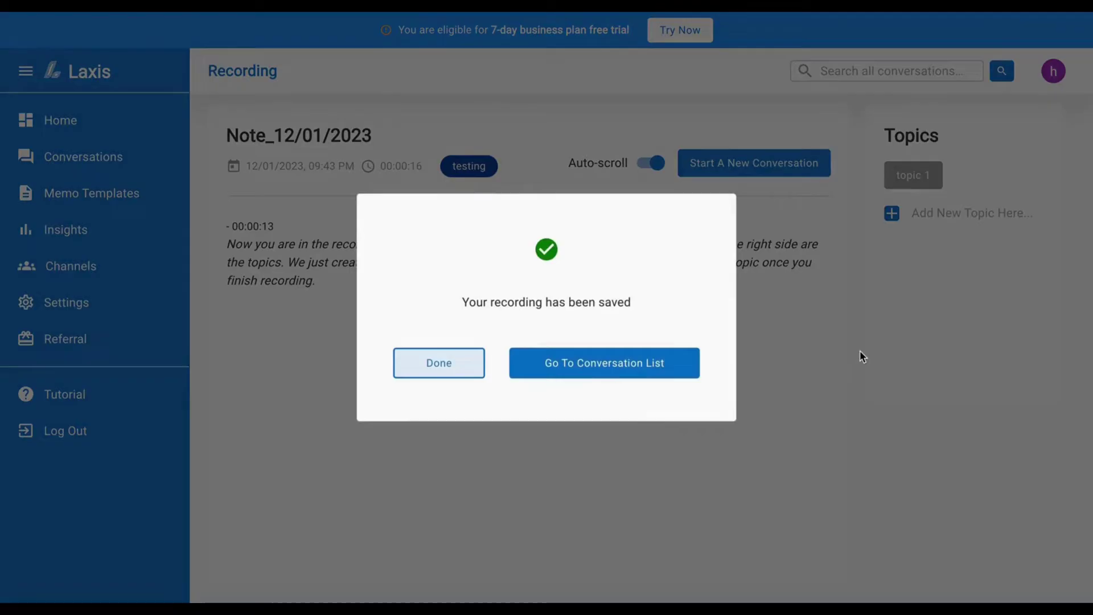
click(664, 373)
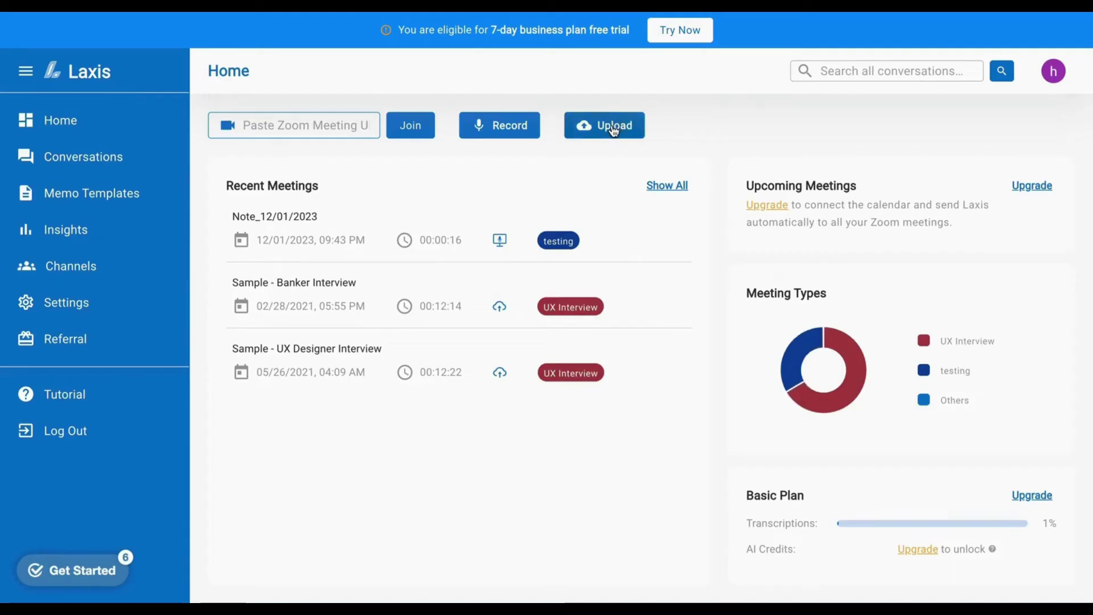
- Upload Untitled 2.m4a with the Investor Meeting template and open the Conversations list
click(613, 130)
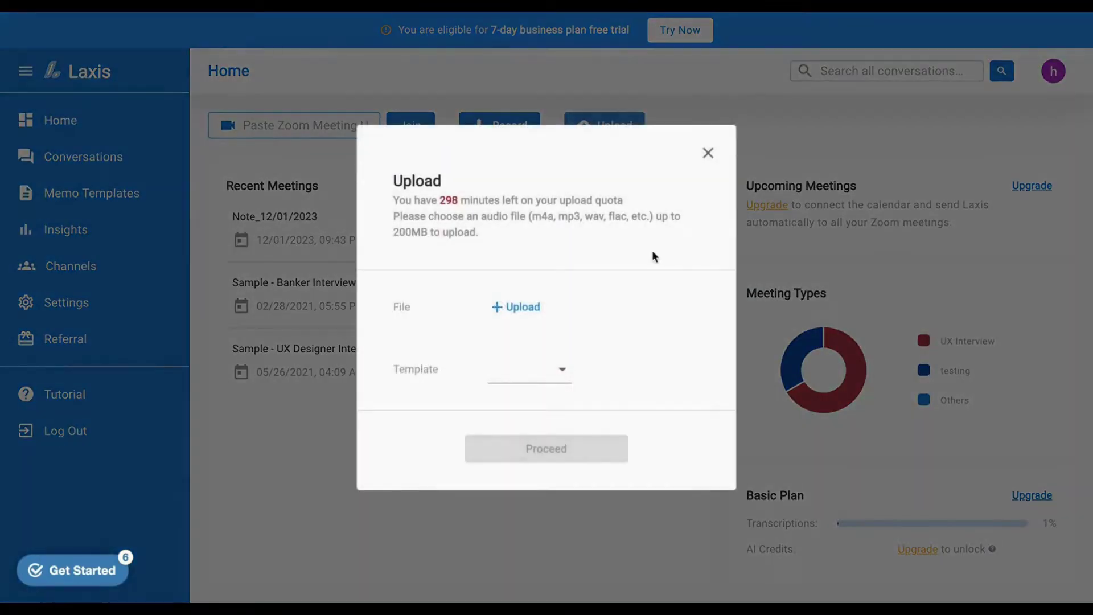
click(500, 309)
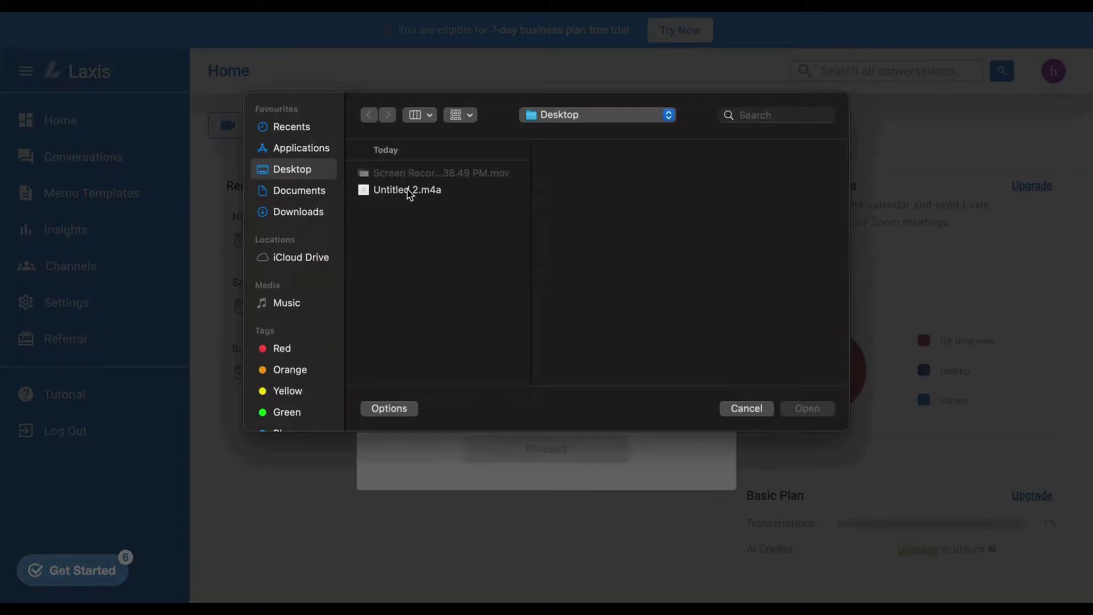
click(408, 191)
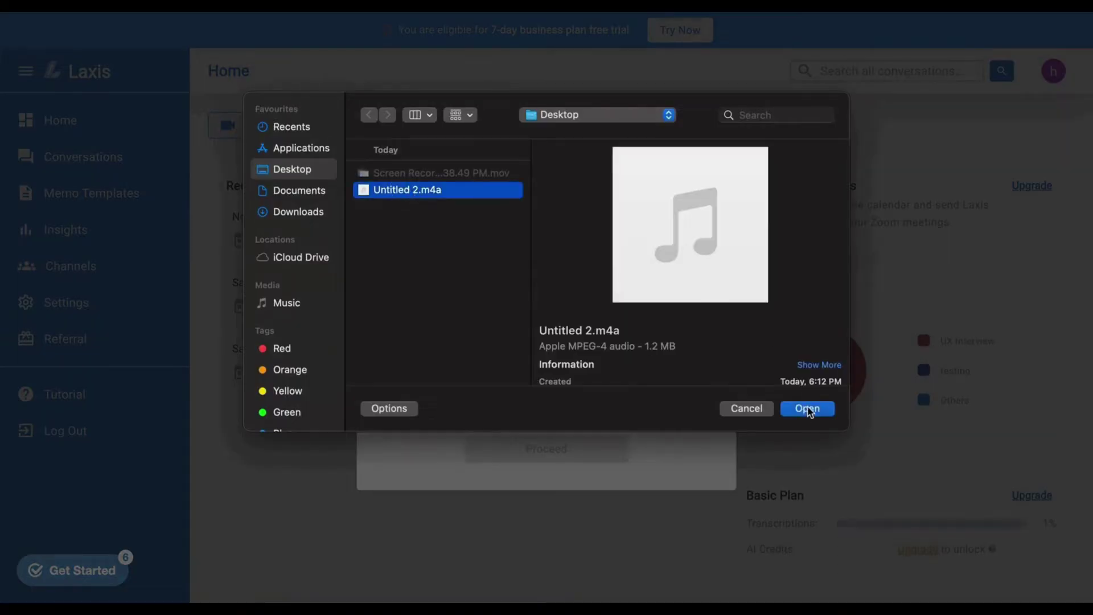
click(807, 408)
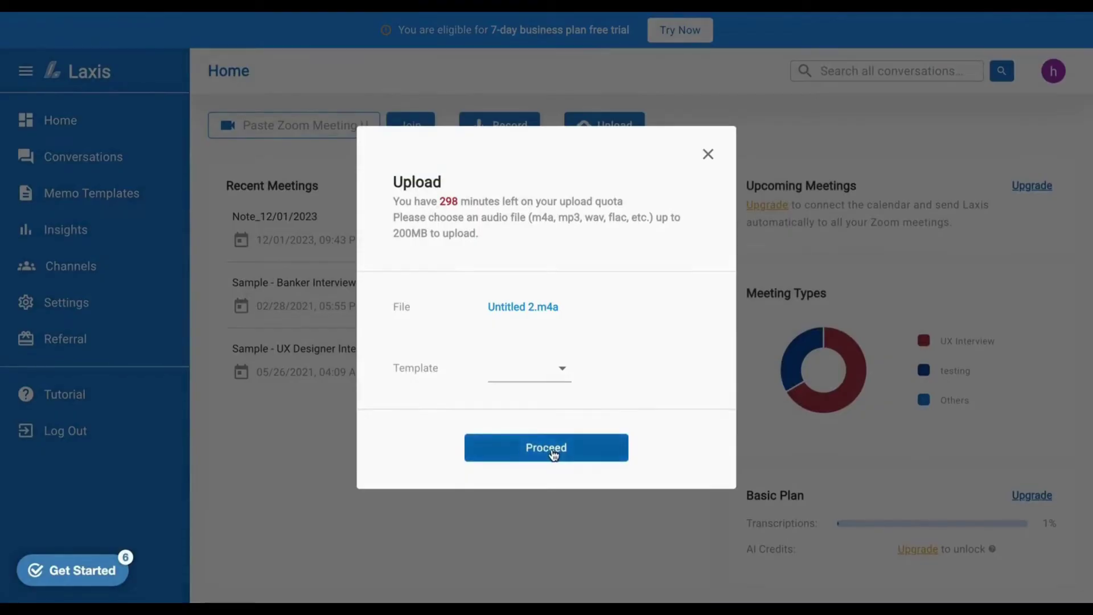
click(558, 373)
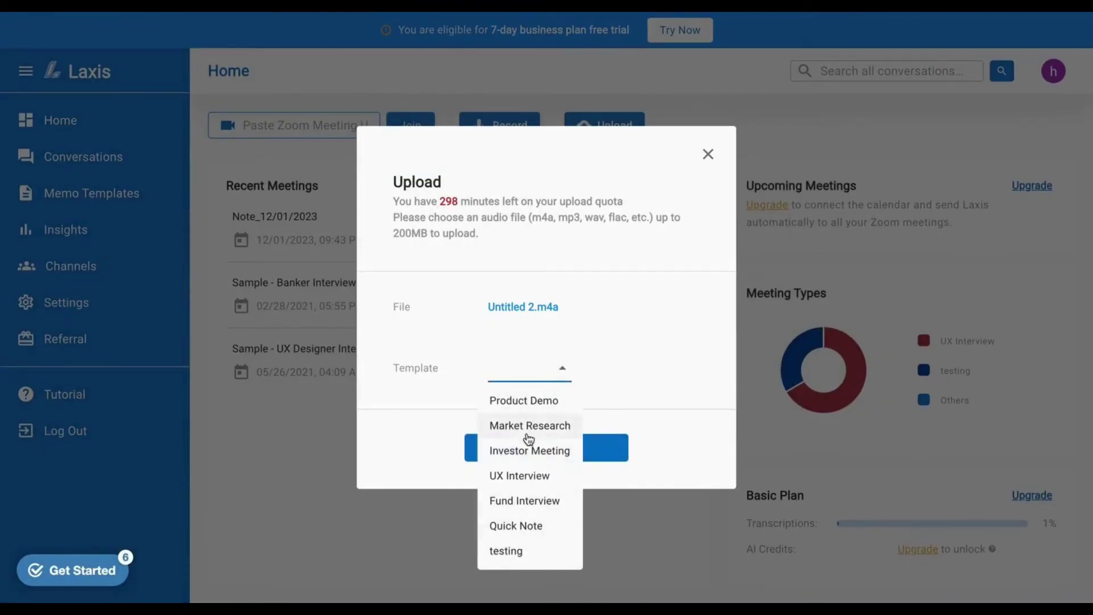
click(525, 454)
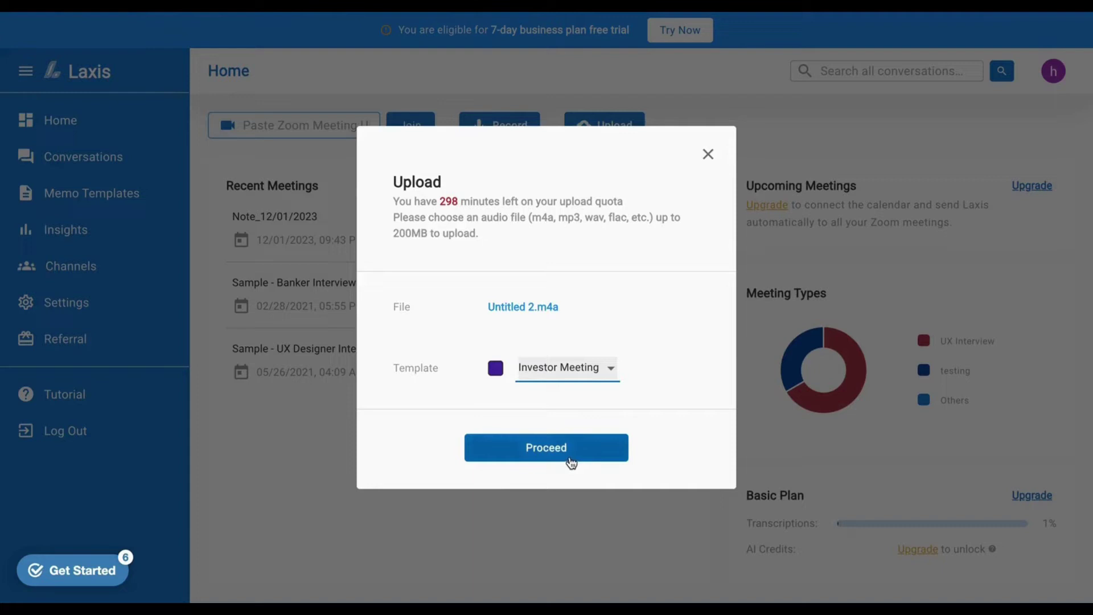
click(569, 455)
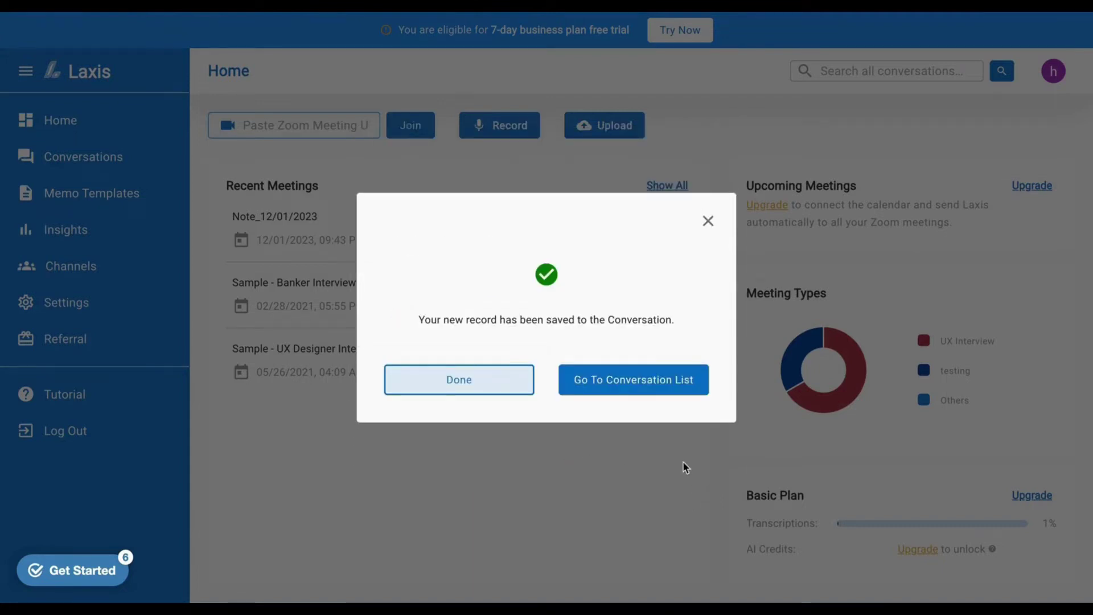
click(649, 380)
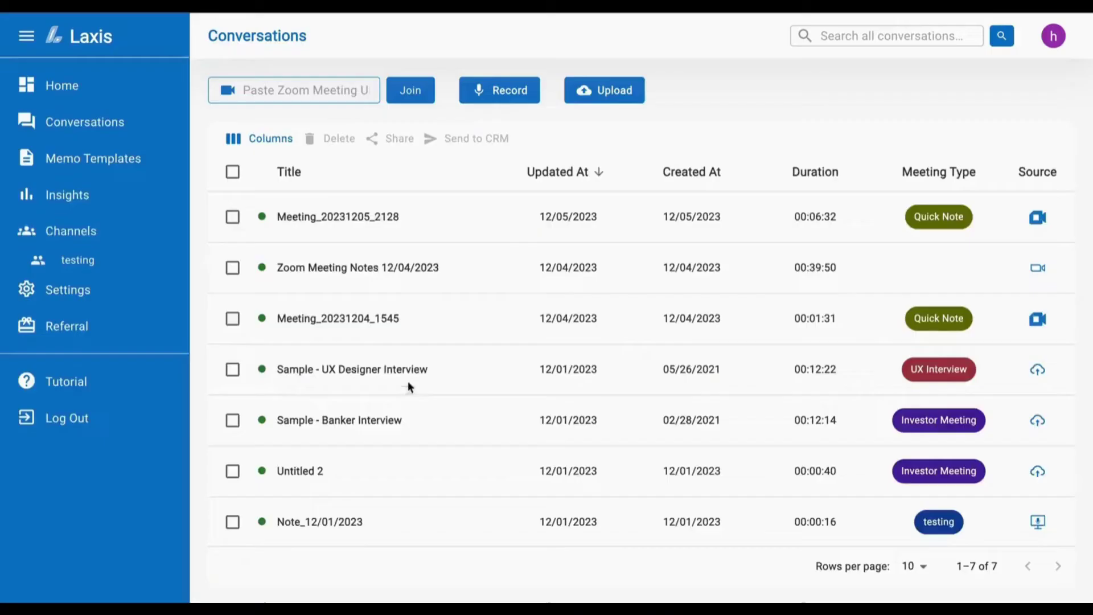
- Open the UX Designer Interview and tag its opening sentence as User Workflow
click(407, 370)
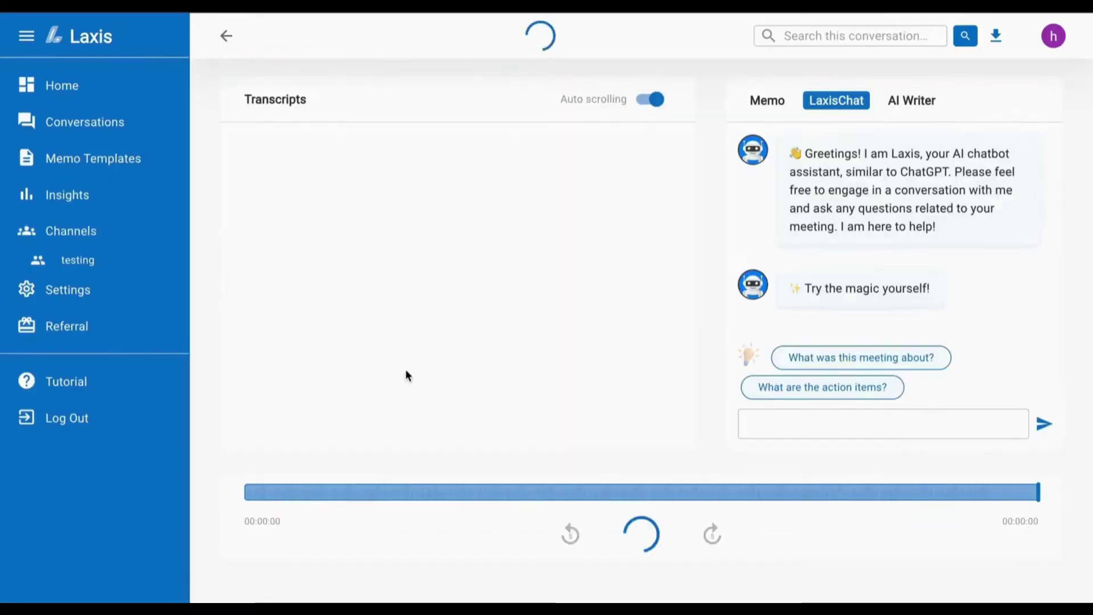
click(769, 102)
drag(347, 221, 411, 244)
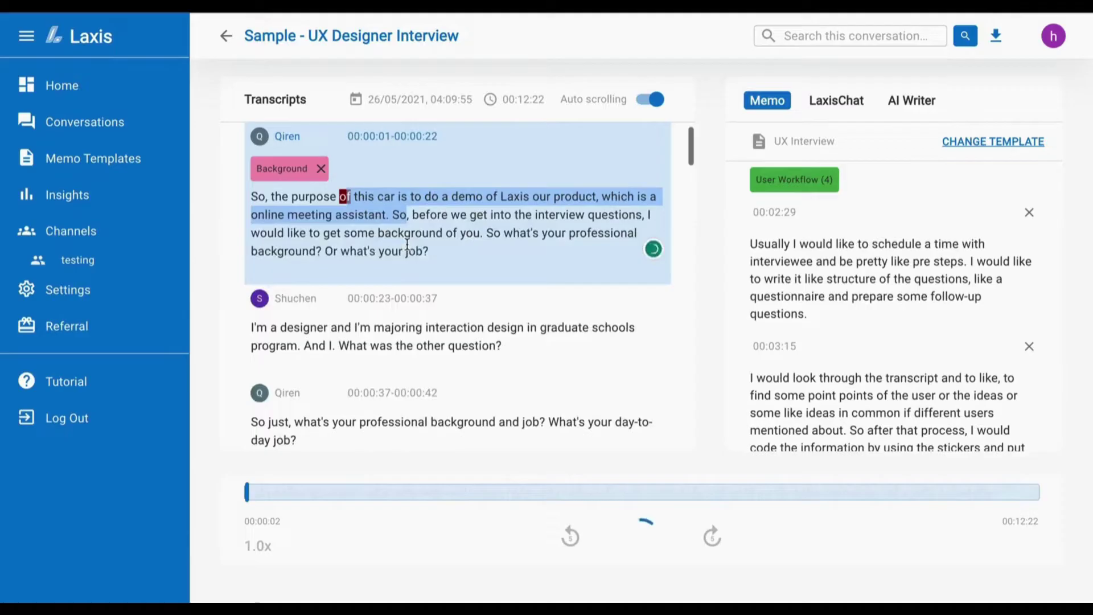
click(444, 237)
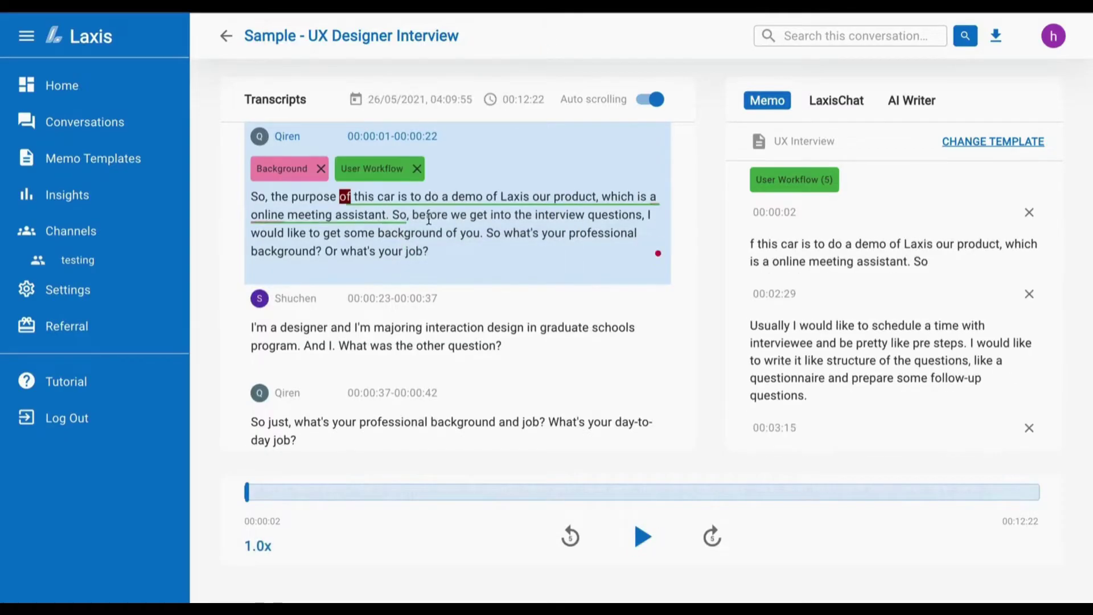
double_click(430, 215)
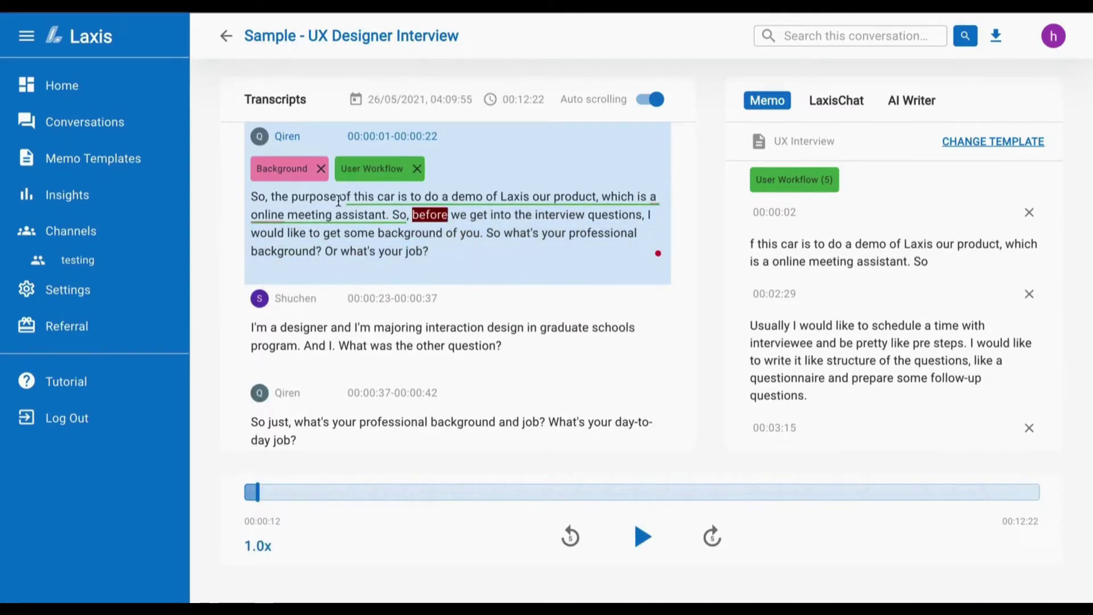
- Insert 'add or remove' at the start of the first passage and rename its speaker to speaker 1
click(307, 195)
key(Home)
text(add)
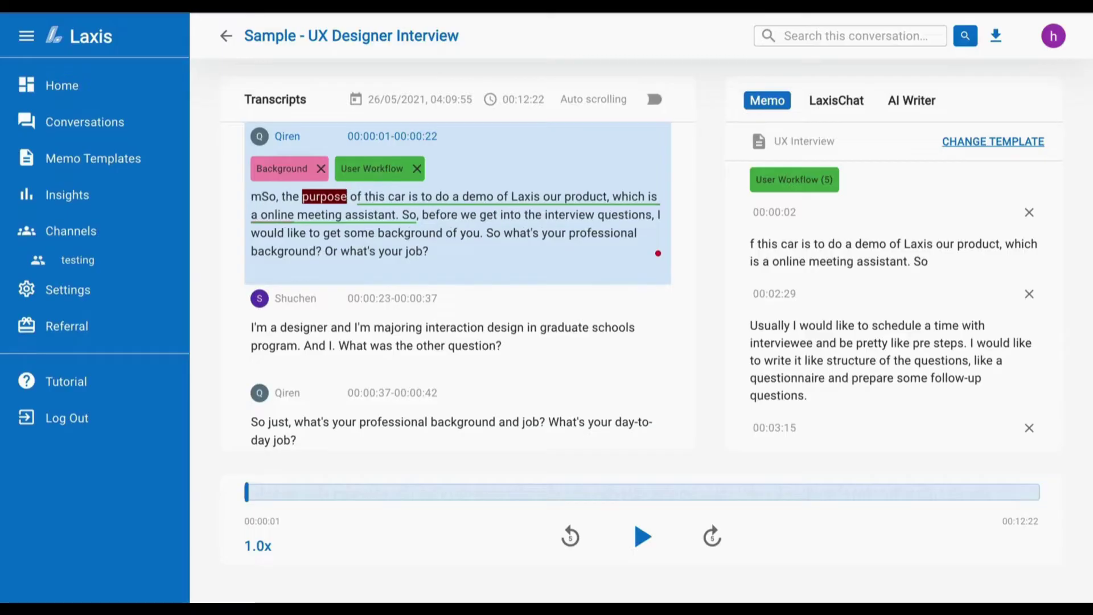
text( or remove)
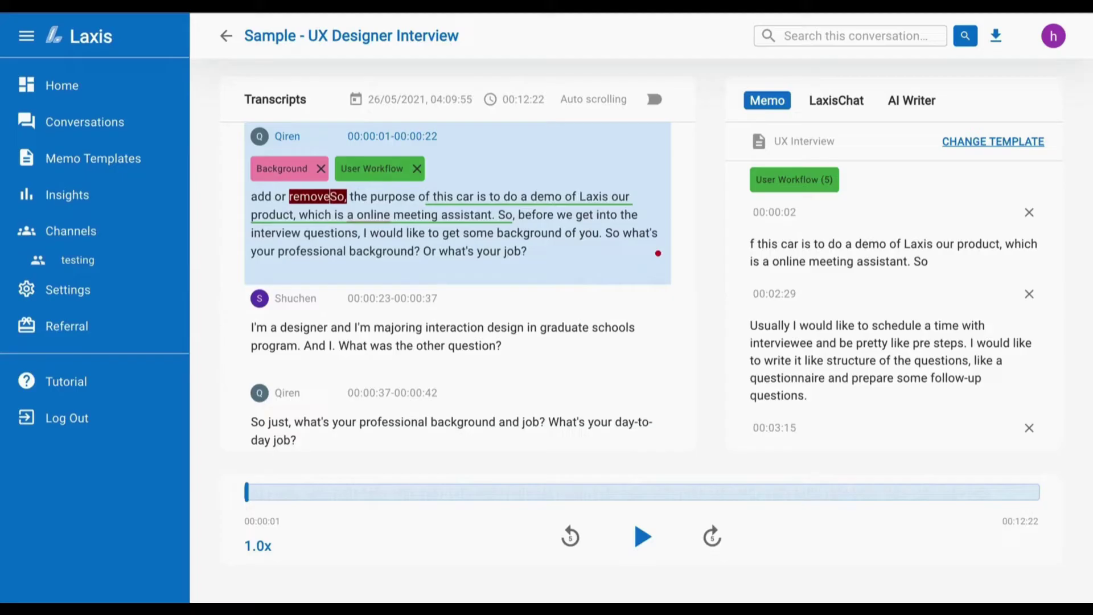
click(261, 136)
click(310, 299)
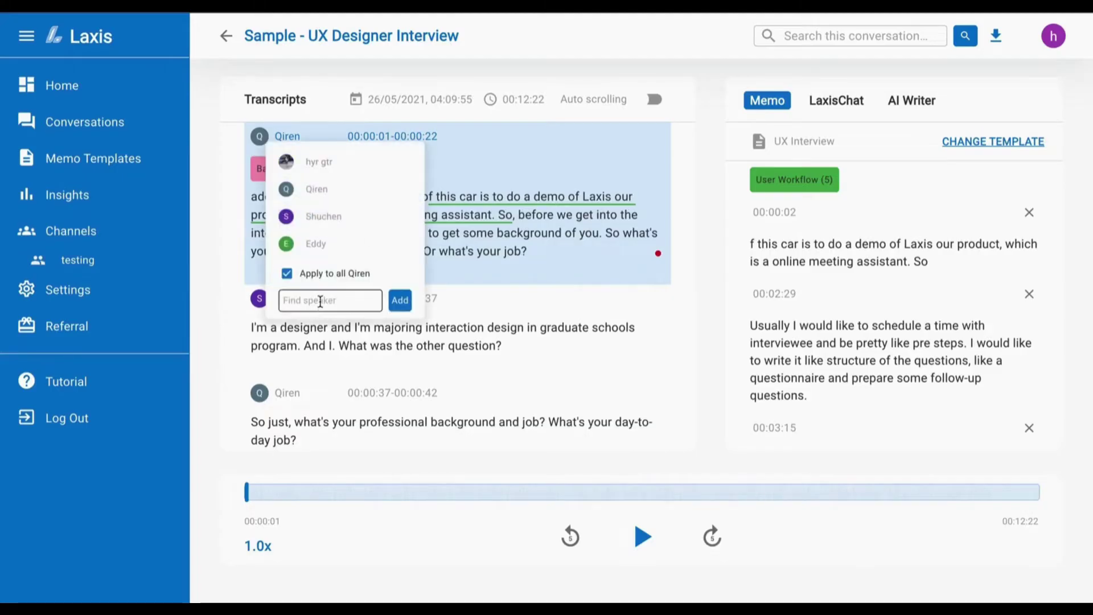
text(speaker 1)
click(399, 191)
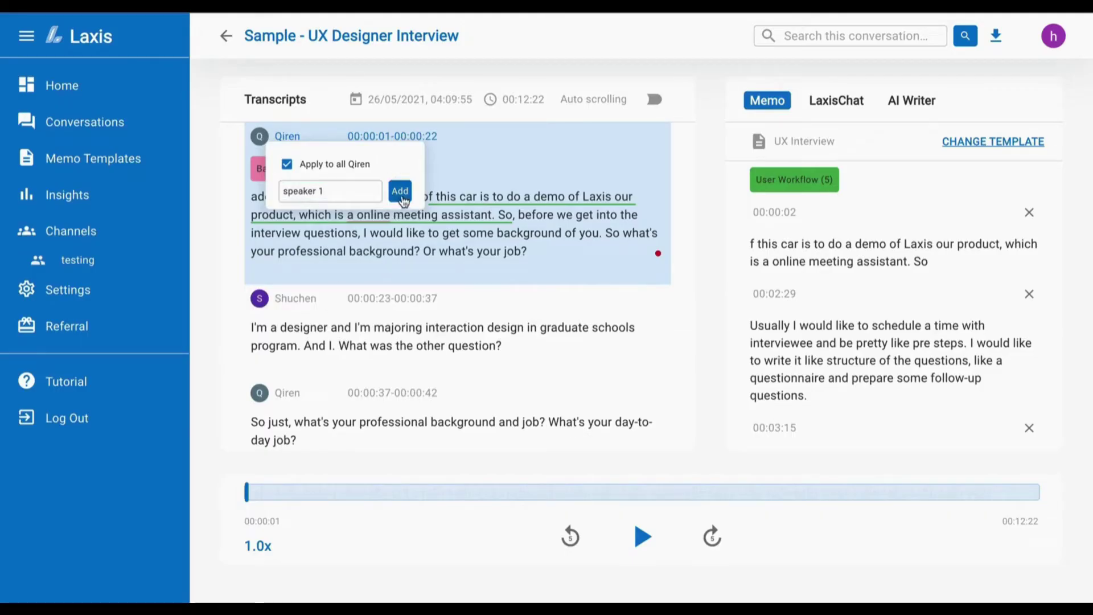
click(513, 327)
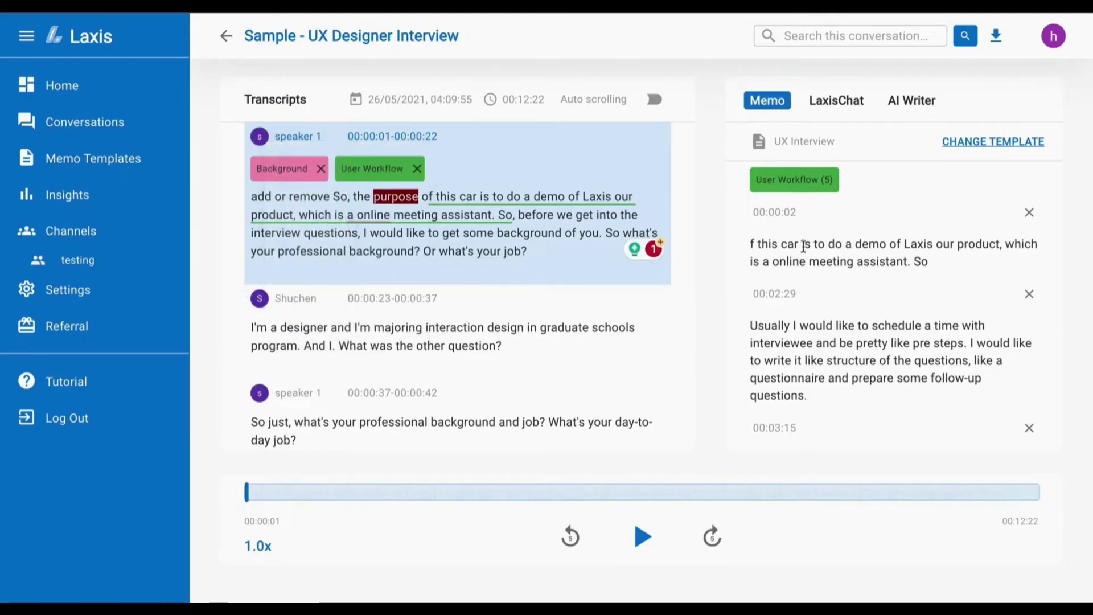
- Regenerate the memo with the Investor Meeting template, confirming the reset
click(995, 144)
click(485, 251)
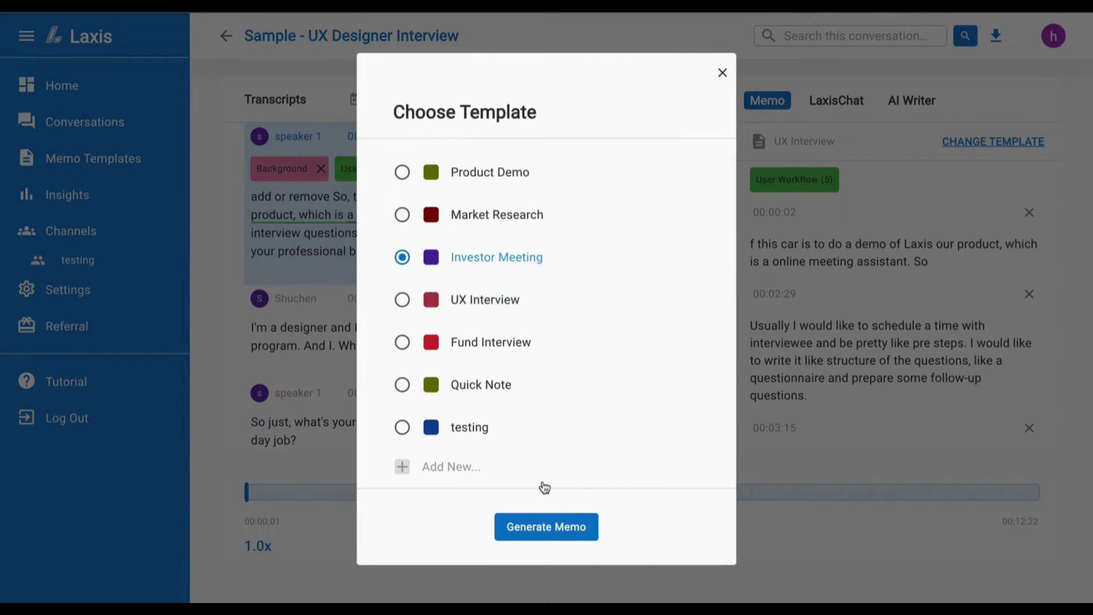
click(546, 526)
click(615, 358)
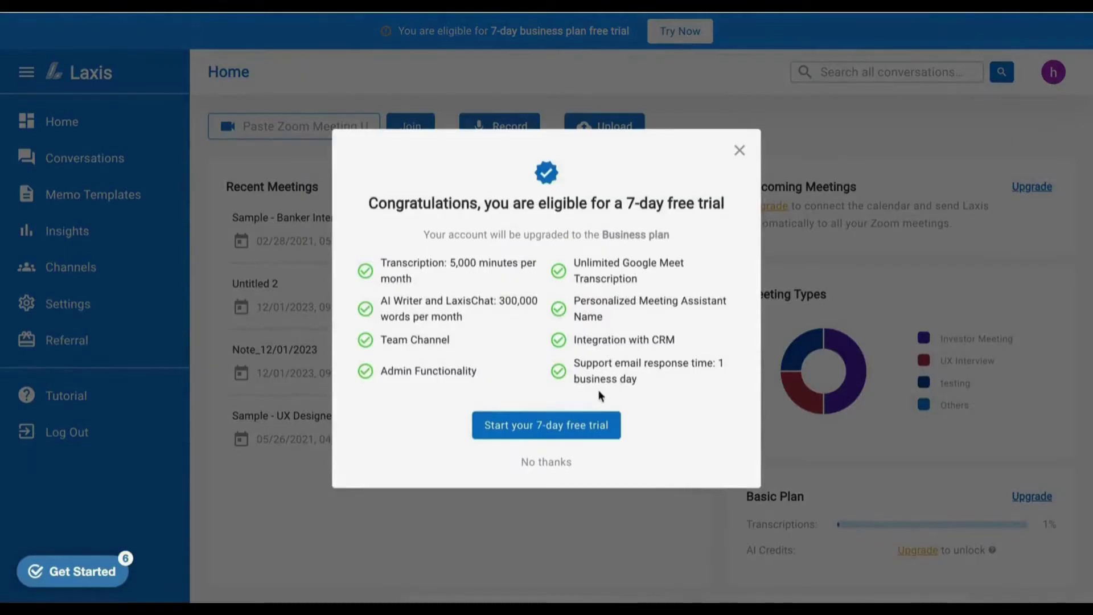
- Start the 7-day Business plan free trial and submit the card verification code
click(585, 422)
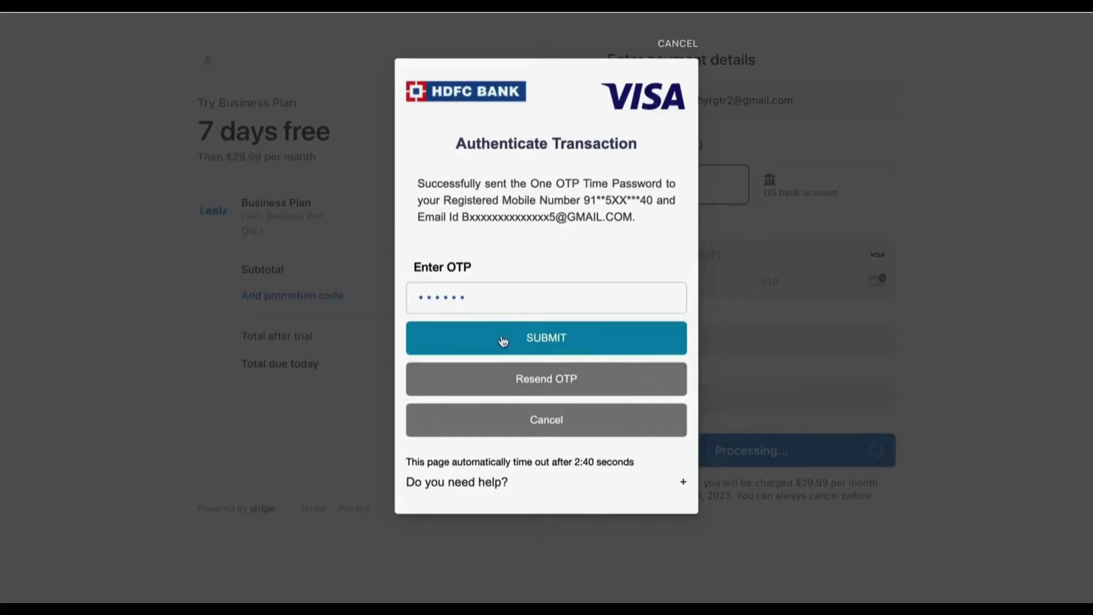
click(501, 341)
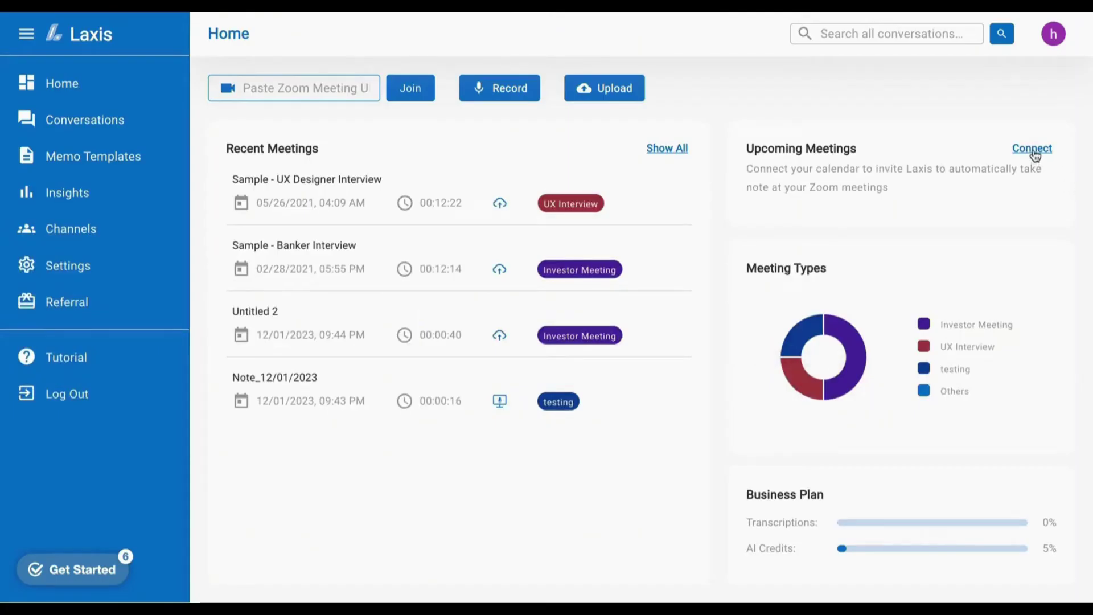
- Connect the Google account's calendar and allow access so upcoming meetings appear on Home
click(1034, 151)
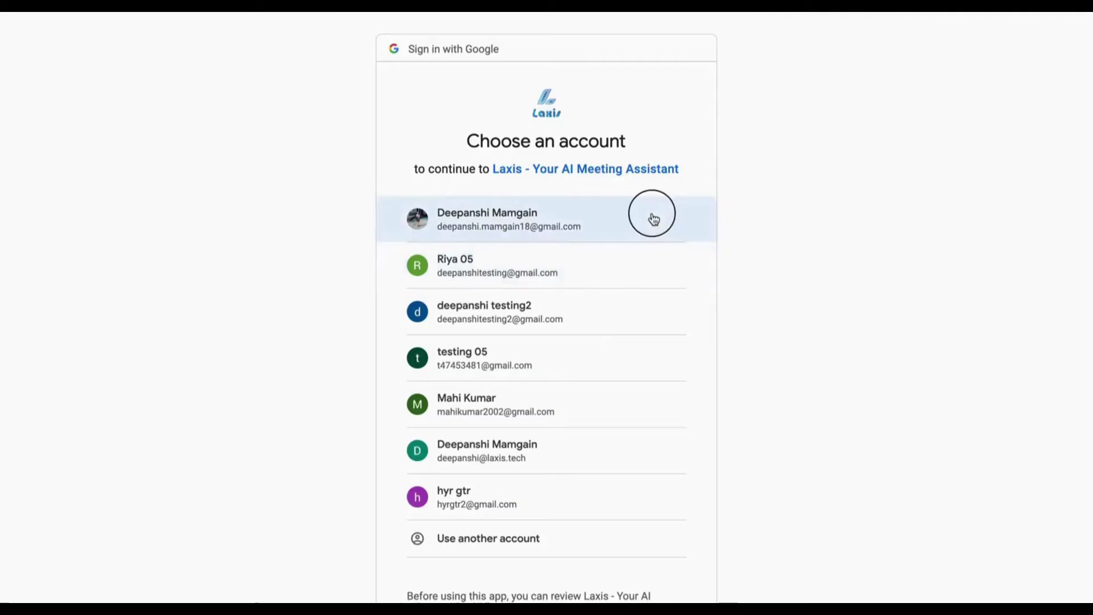
scroll(677, 398, down, 4)
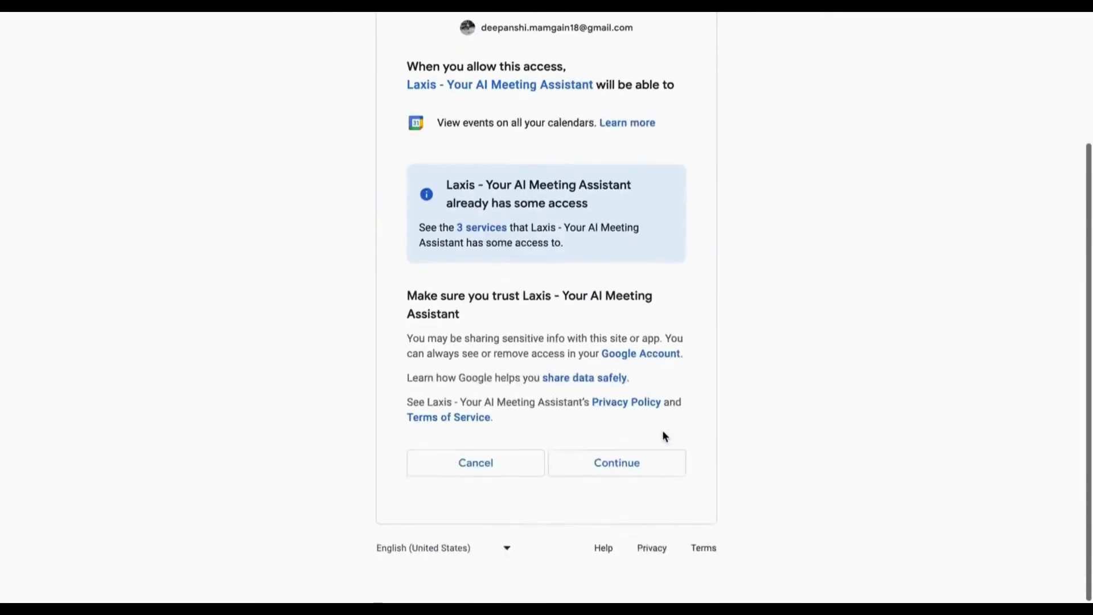
click(619, 488)
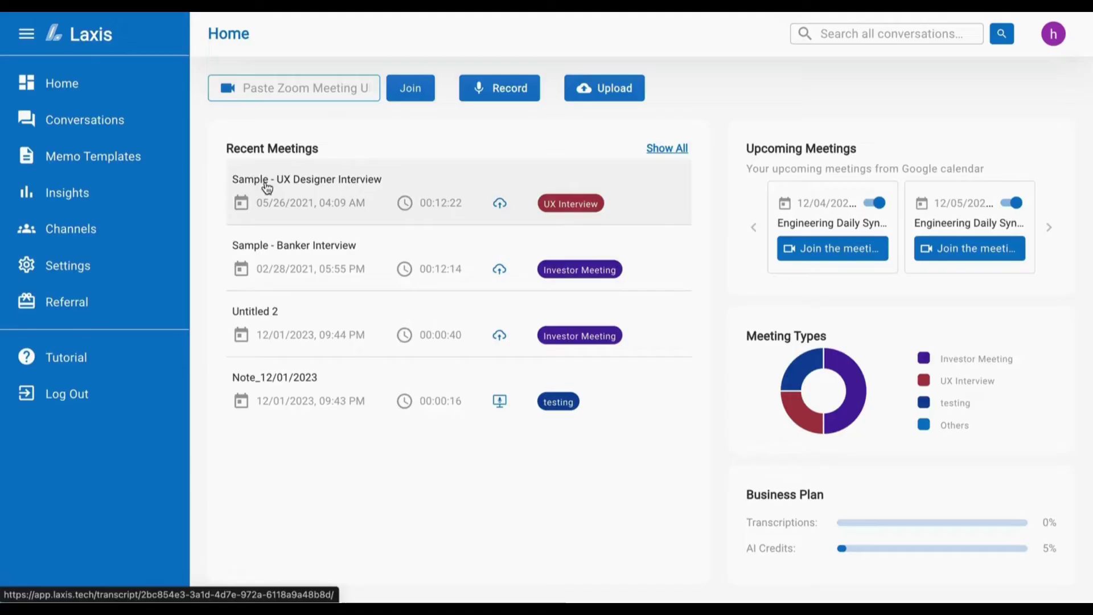
- Open Sample - UX Designer Interview and ask 'What was this meeting about?' in the chat
click(265, 186)
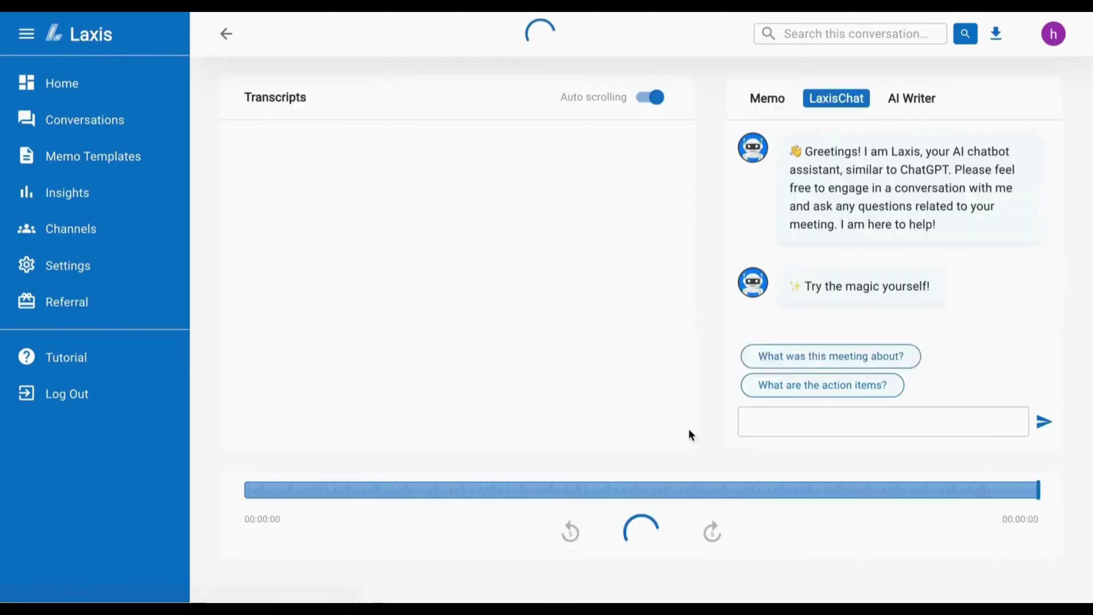
scroll(627, 295, down, 1)
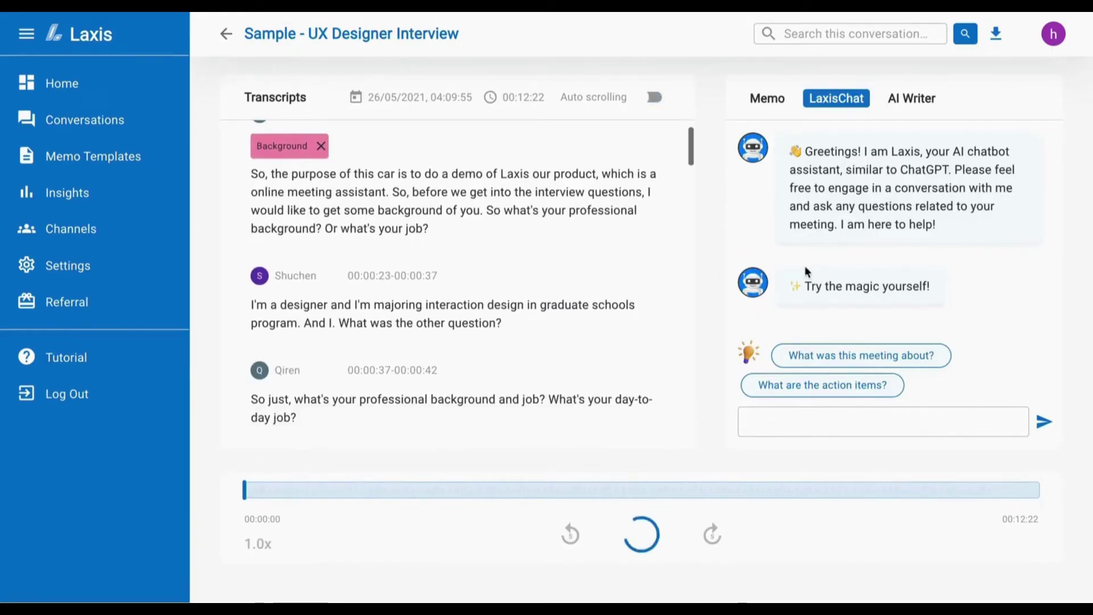
click(861, 355)
click(1043, 422)
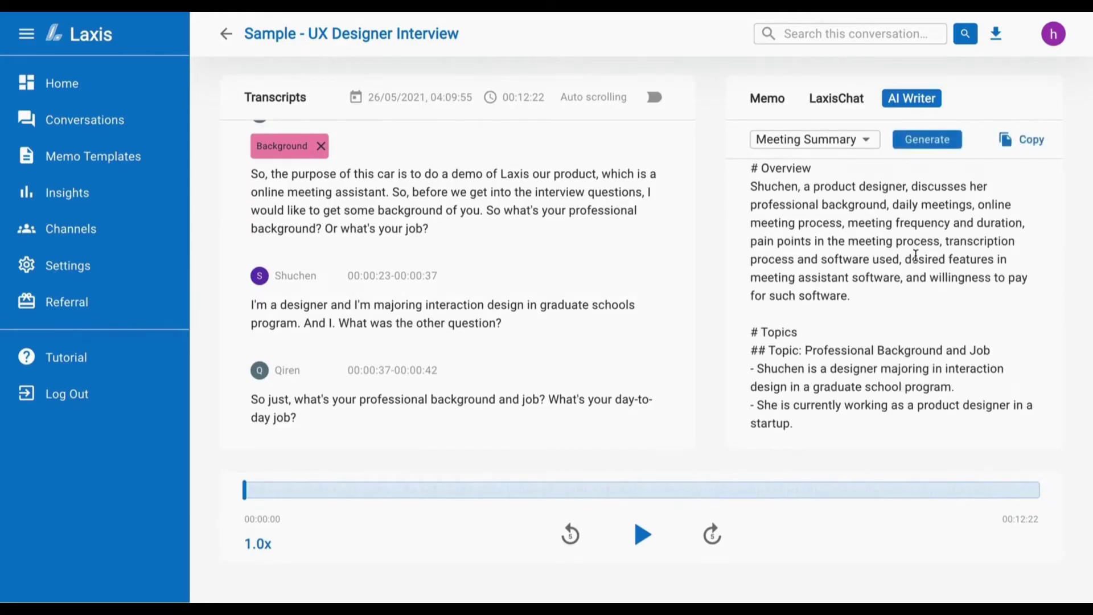
- Switch the AI Writer template from Meeting Summary to Project Update and review the generated write-up
click(820, 139)
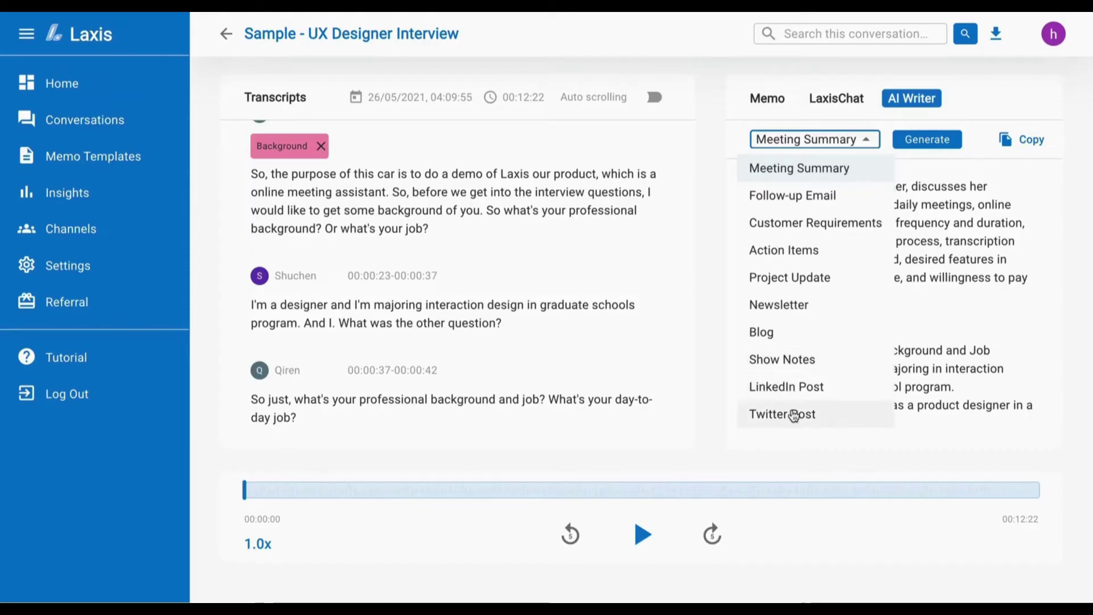
click(803, 285)
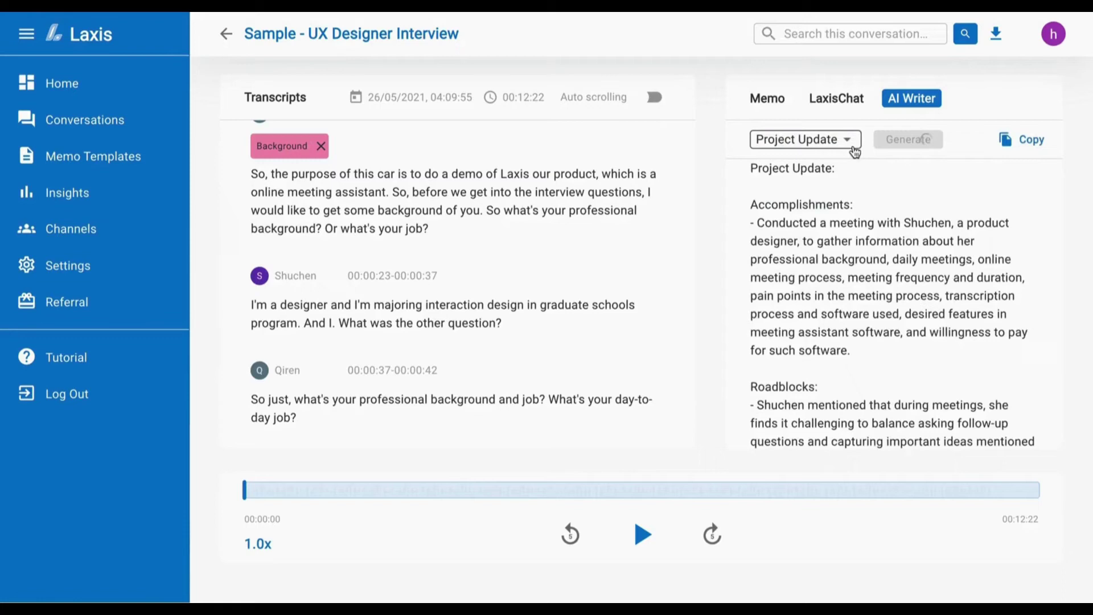
scroll(870, 178, down, 6)
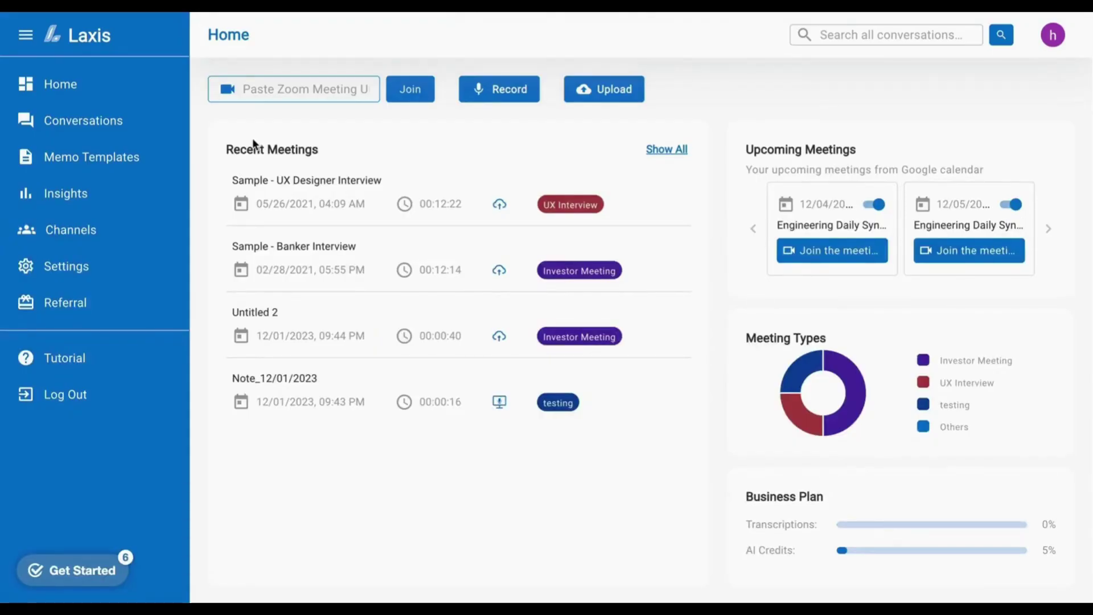
- Create a channel named testing, inviting a member by their e-mail address
click(142, 229)
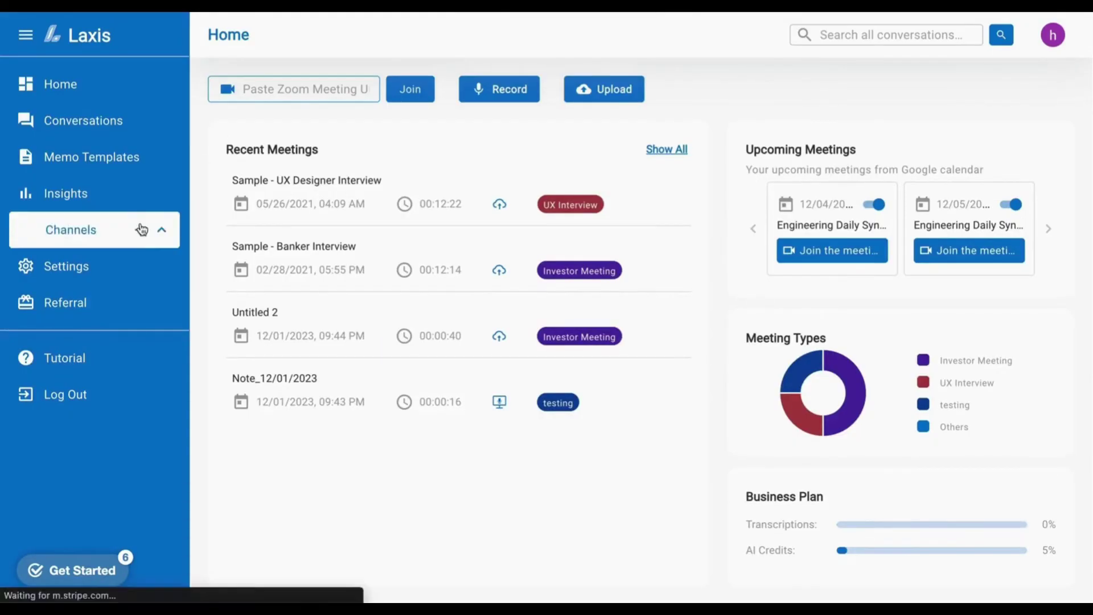
click(141, 227)
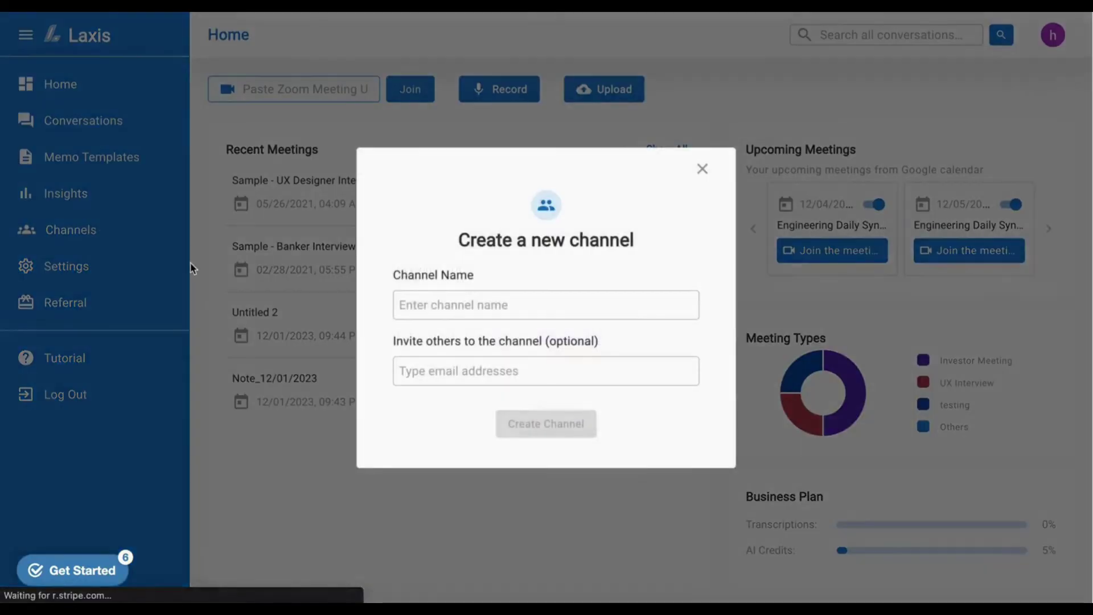
click(421, 307)
text(testing)
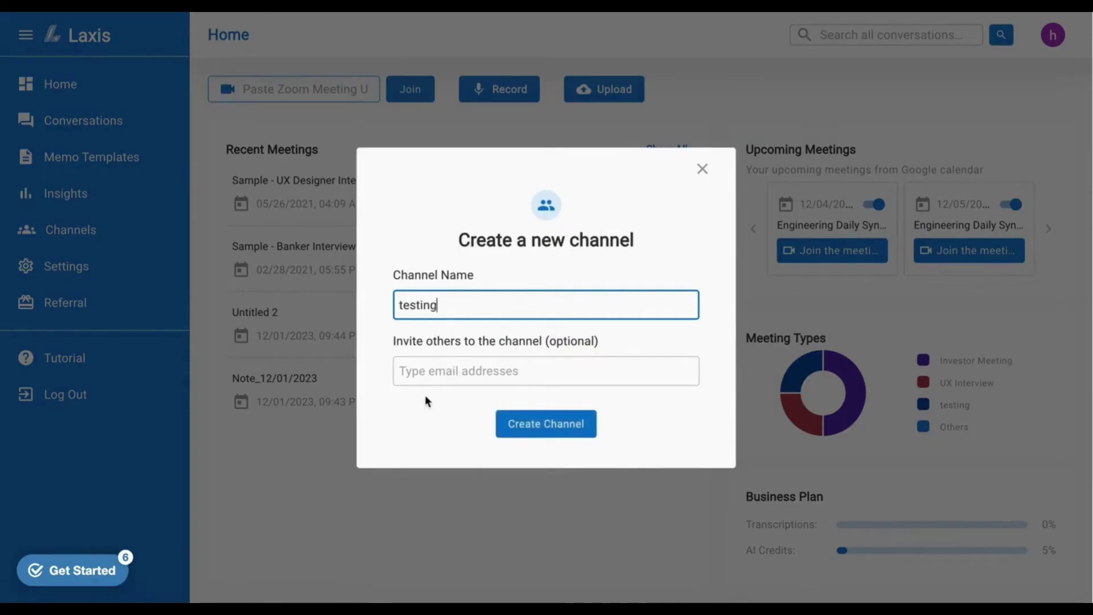
click(439, 371)
key(ctrl+v)
click(546, 424)
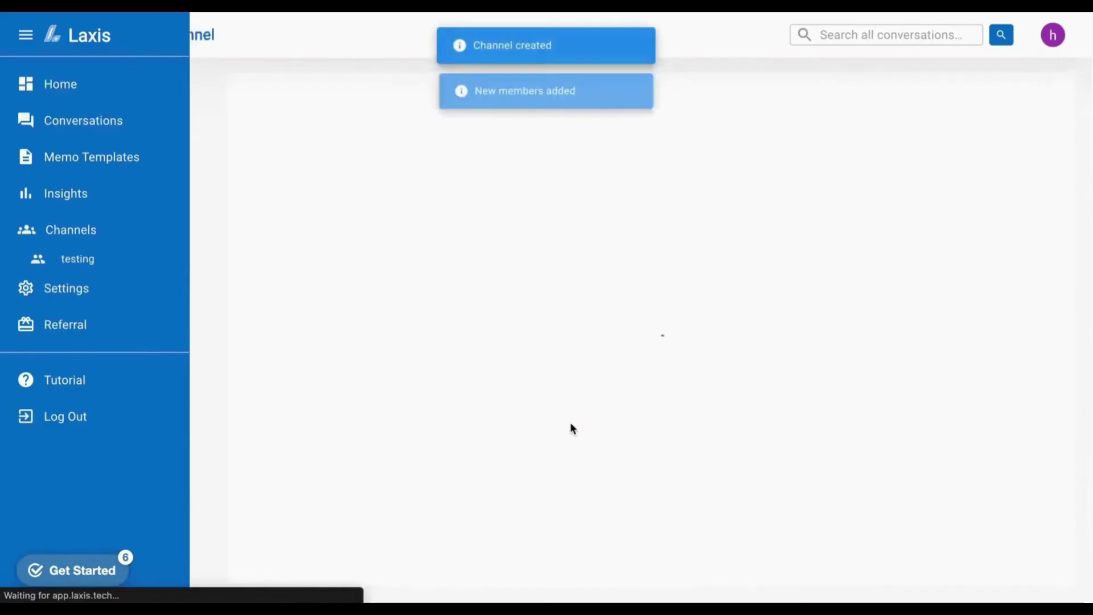
- Share UX Designer Interview, Banker Interview, Untitled 2 and Note_12/01/2023 to the testing channel
click(114, 121)
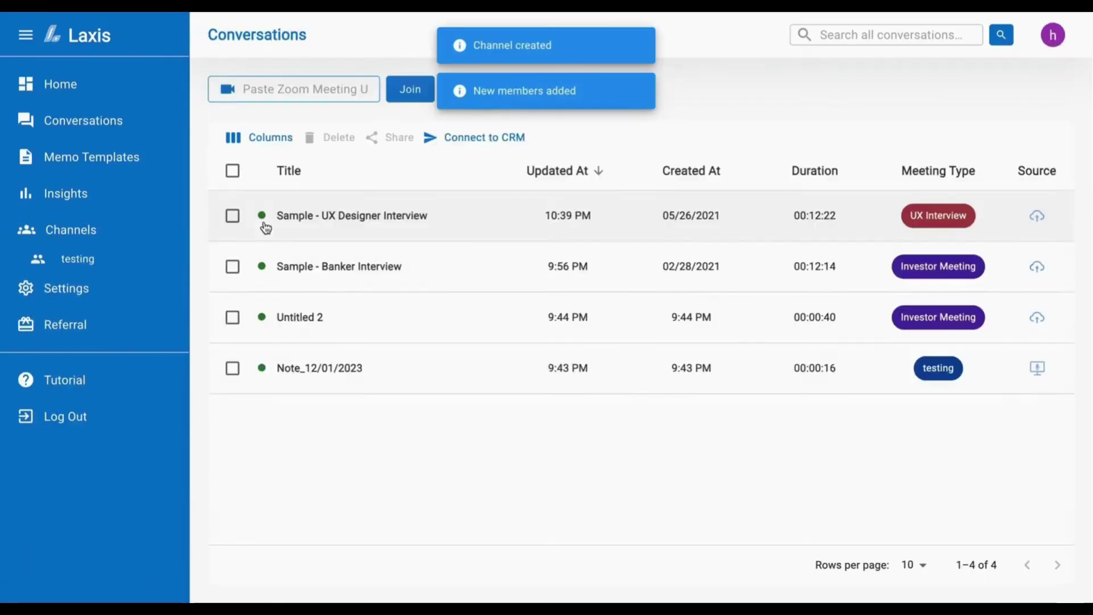
click(233, 215)
click(232, 266)
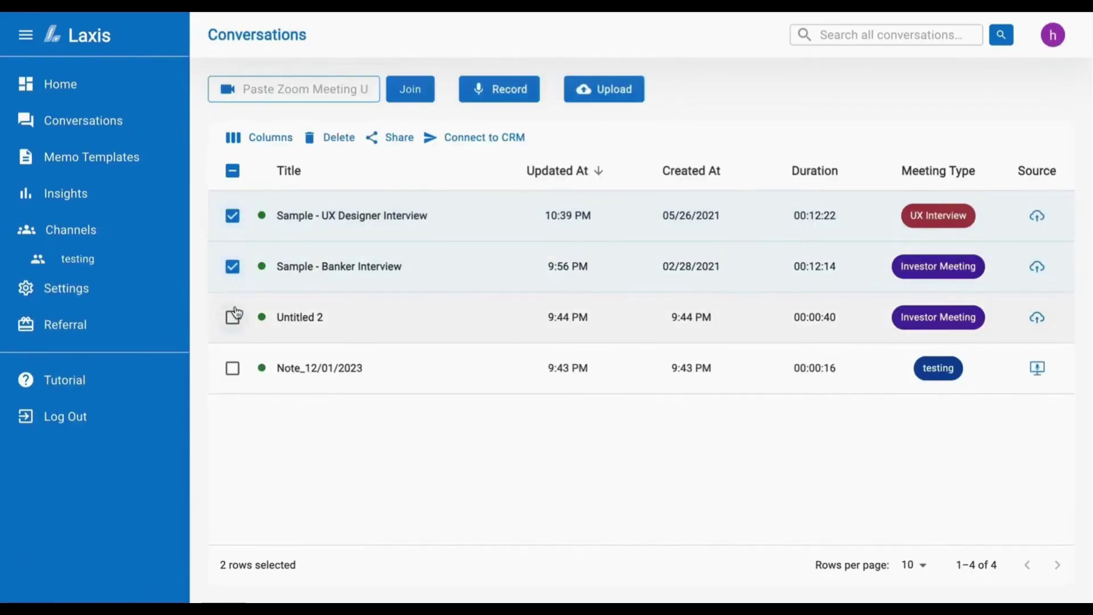
click(232, 316)
click(232, 368)
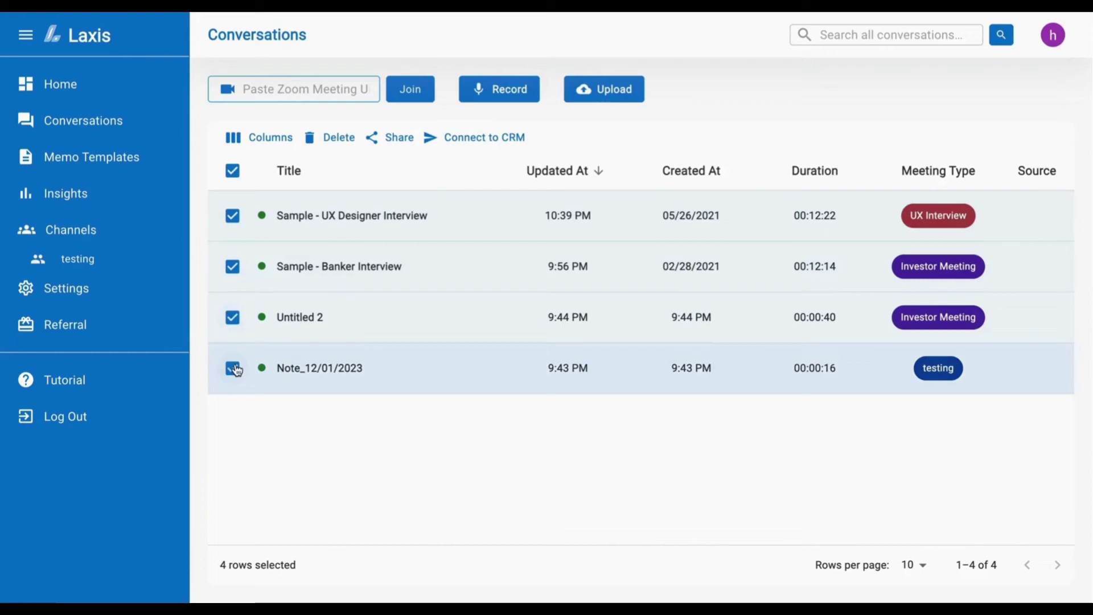
click(376, 141)
click(512, 325)
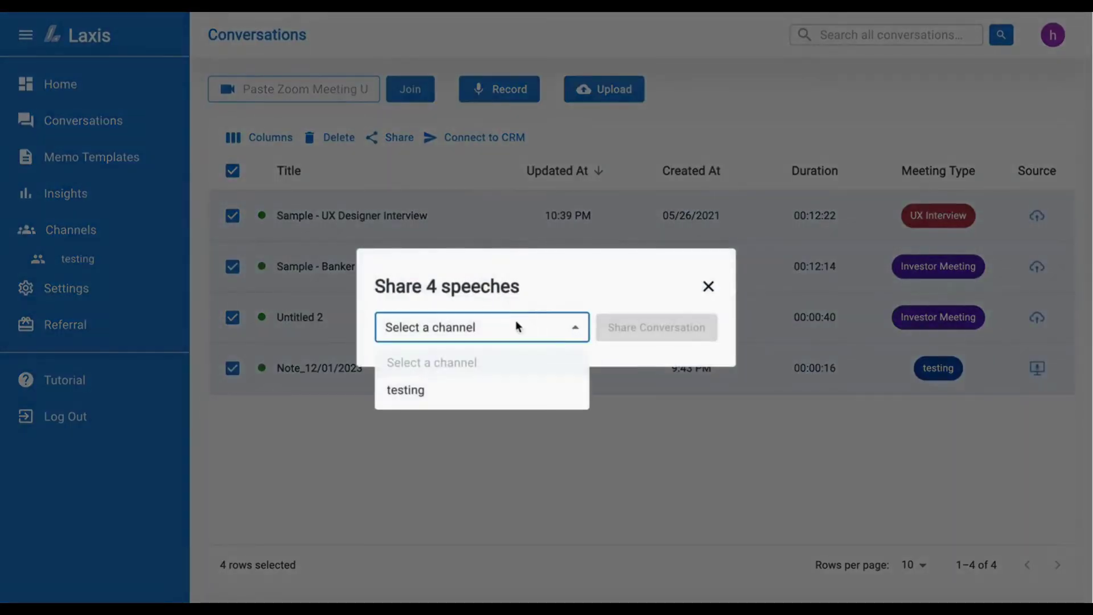
click(484, 392)
click(647, 338)
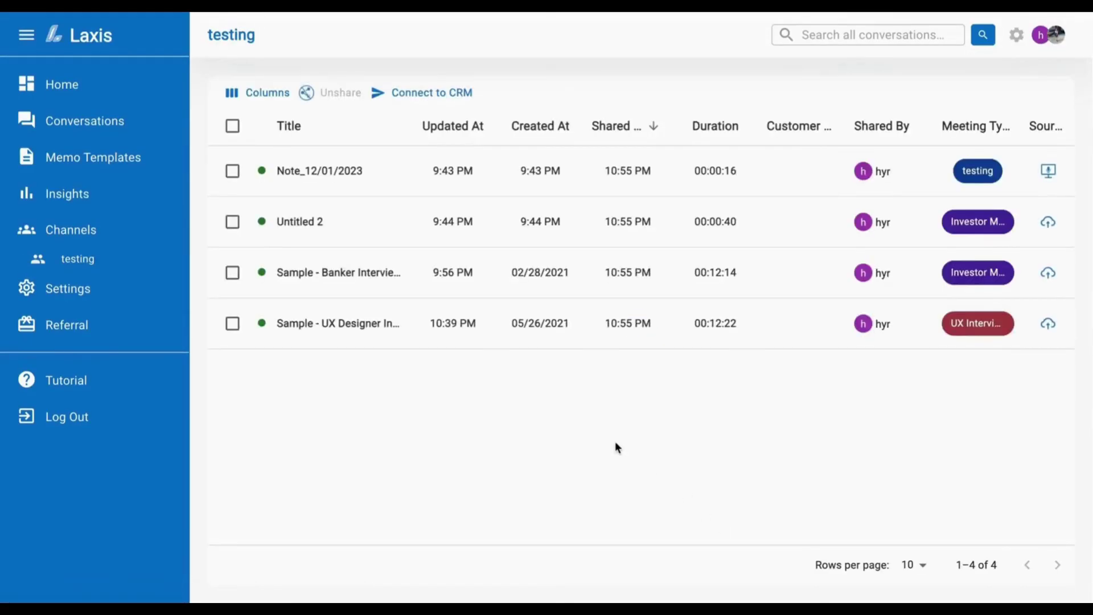
- Send a testing channel invite to a colleague's e-mail address
click(1013, 37)
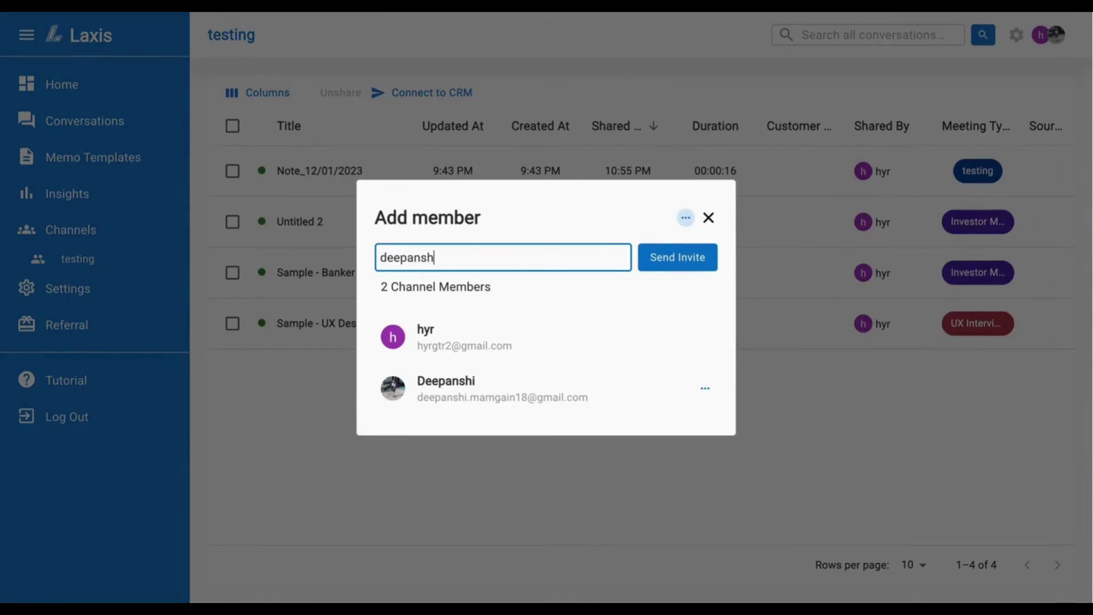
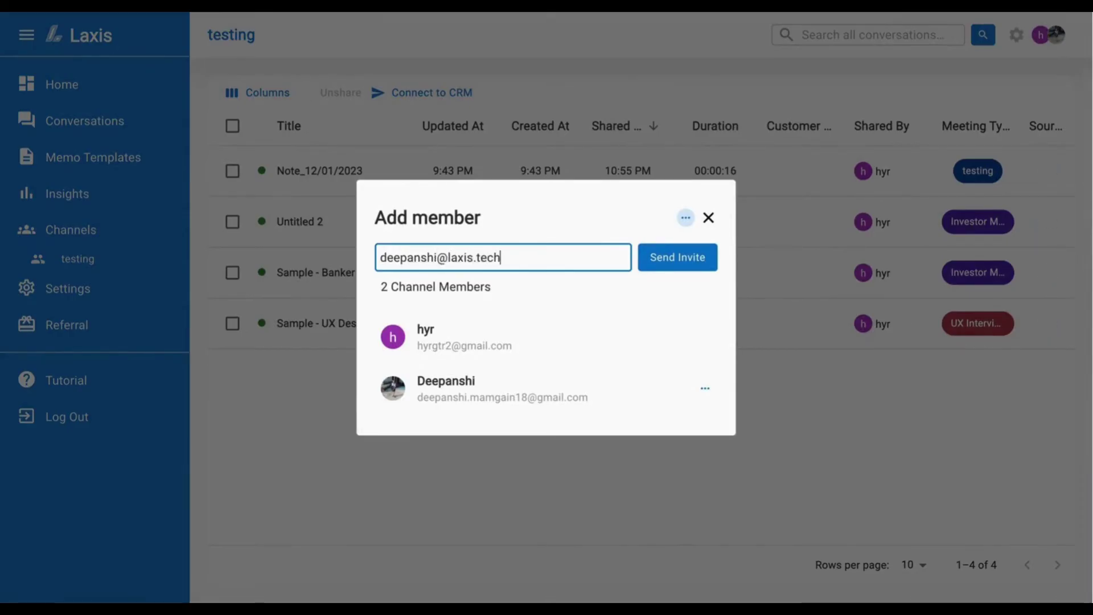
click(677, 259)
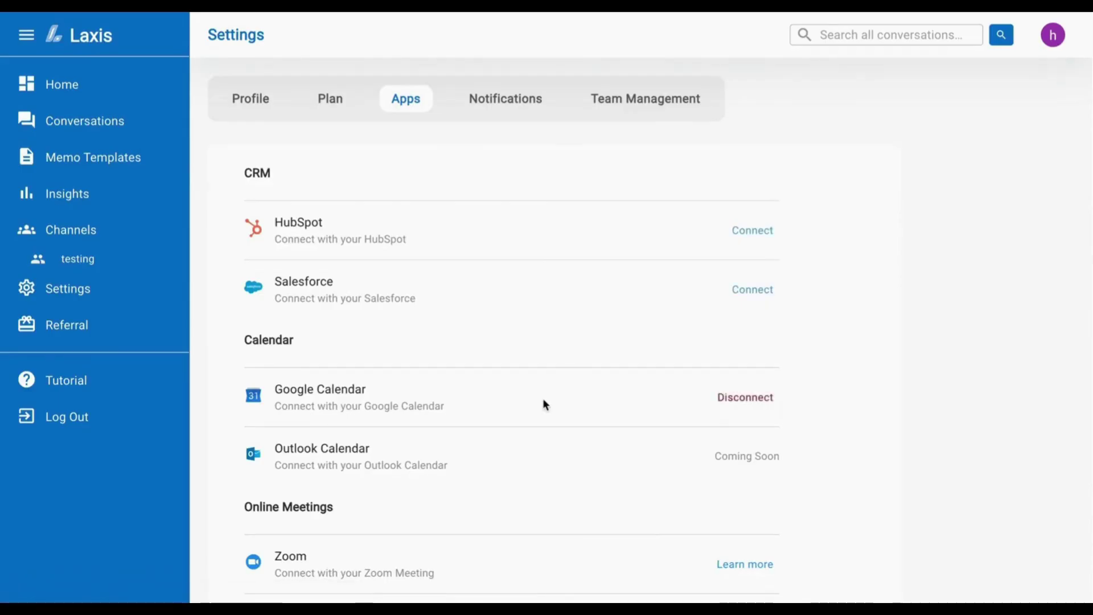
- Connect HubSpot as the CRM using the laxis.tech Laxis, Inc account
click(743, 231)
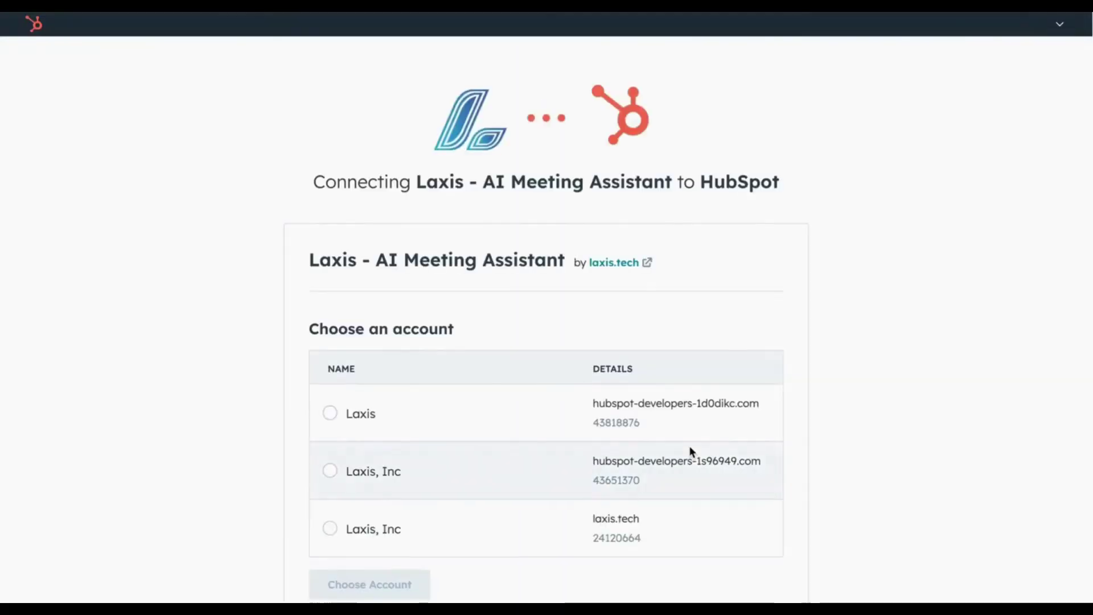
scroll(512, 450, down, 1)
click(332, 508)
click(427, 565)
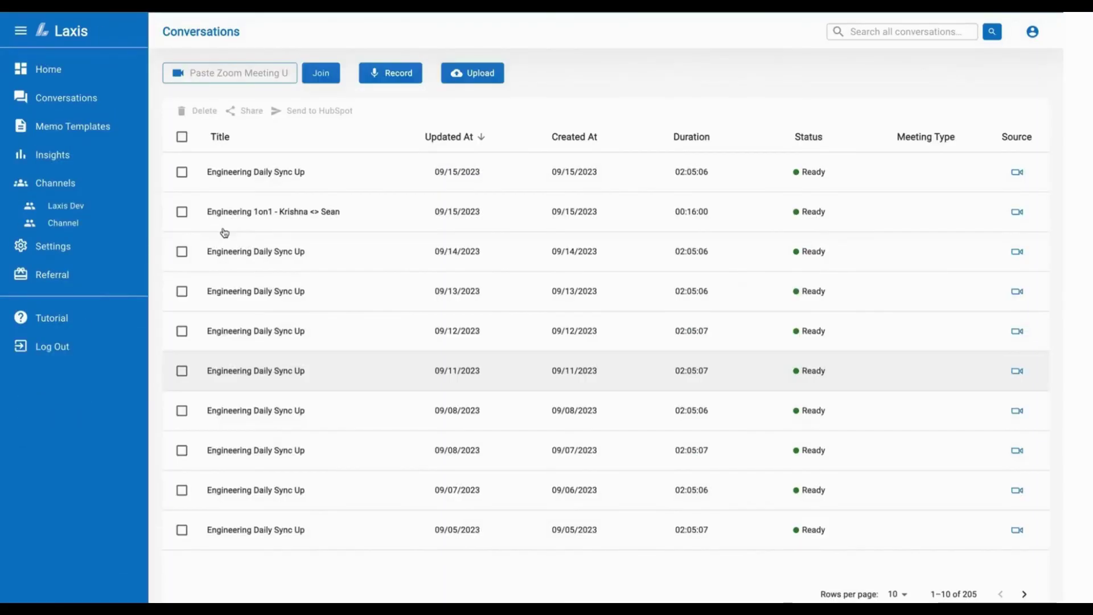
- Send the 09/15 Engineering Daily Sync Up conversation to the matching HubSpot contact's e-mail
click(182, 173)
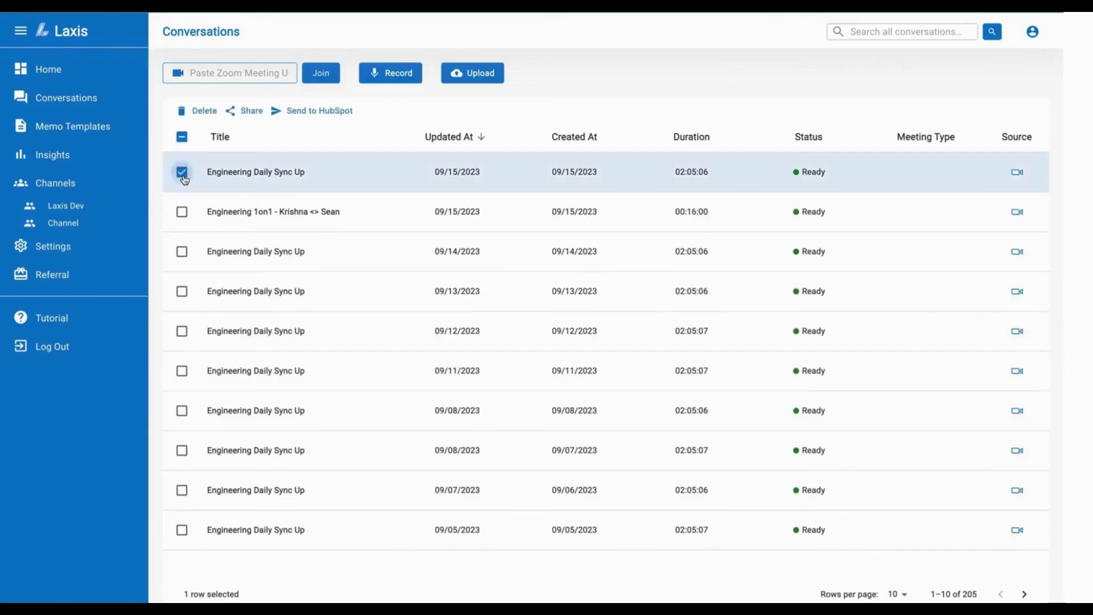
click(287, 110)
click(456, 357)
text(jk)
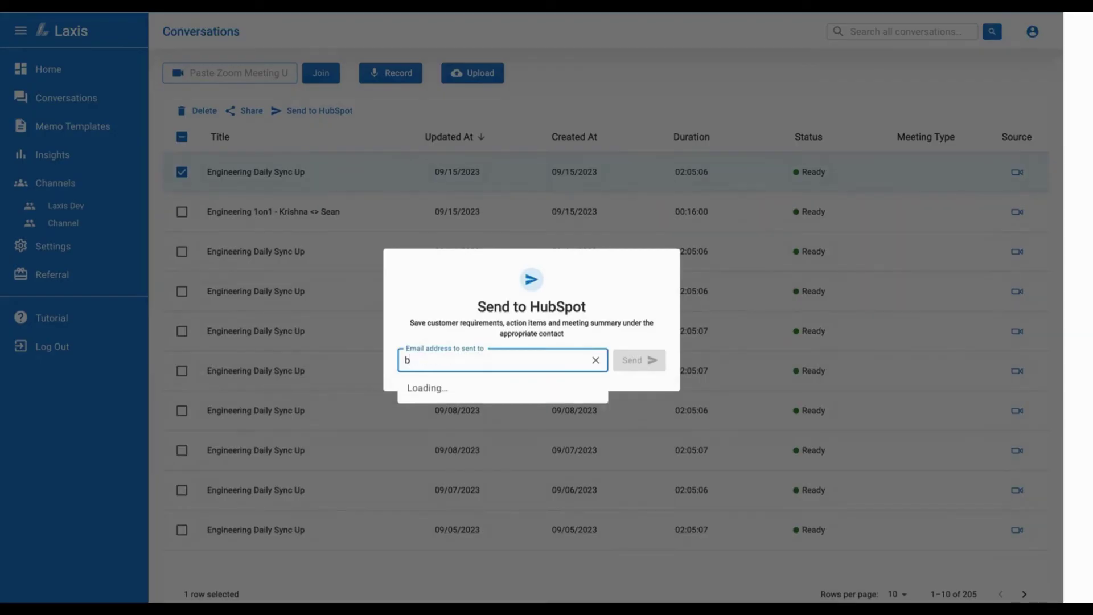
click(487, 391)
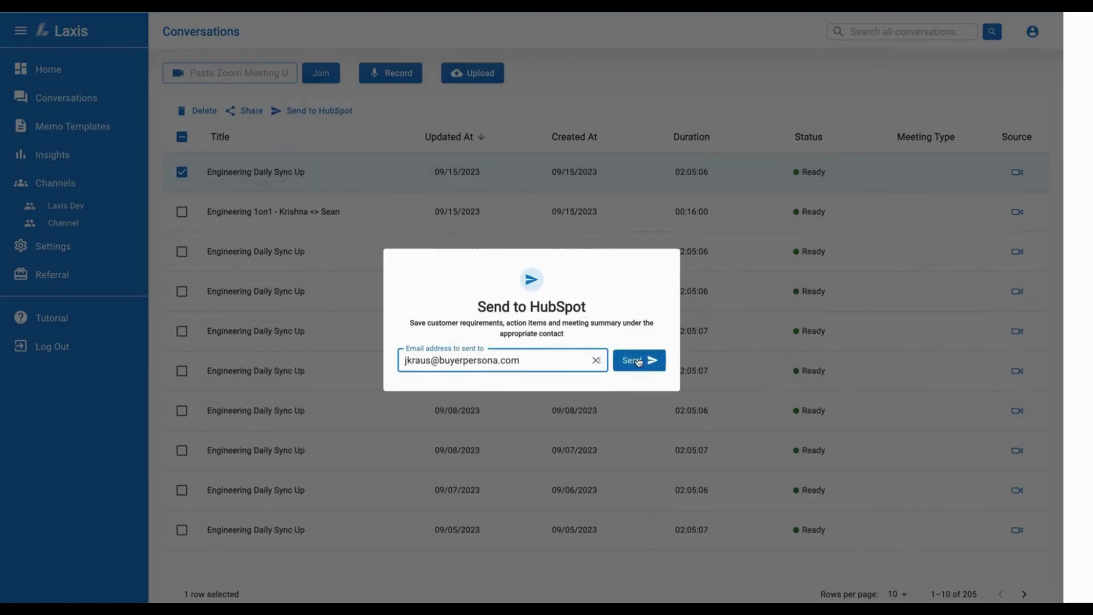
click(637, 360)
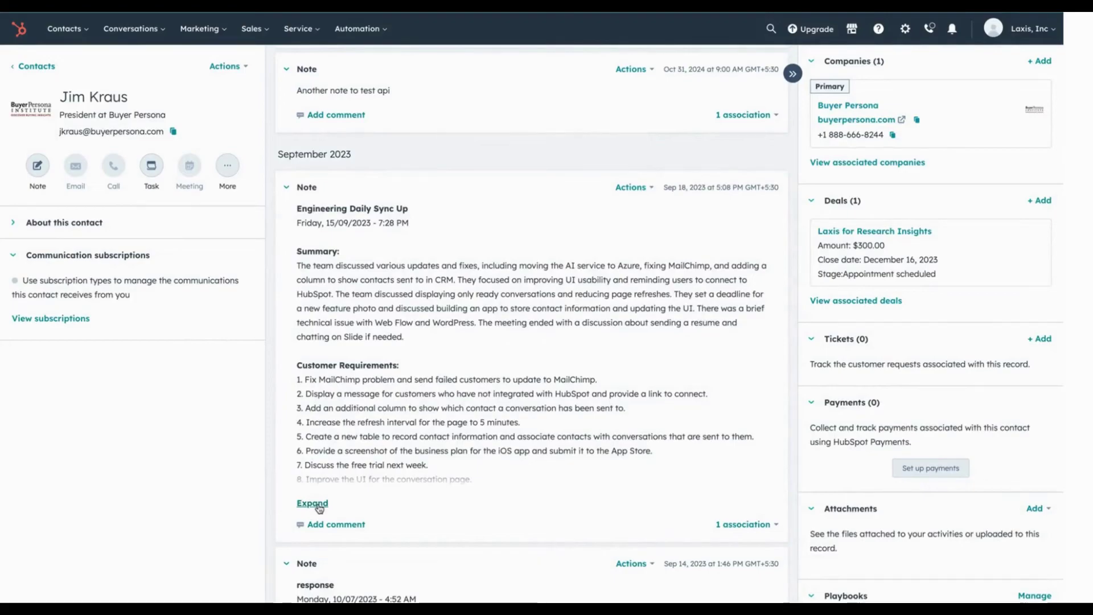
- Expand the synced Engineering Daily Sync Up note and scroll through its full text
click(313, 503)
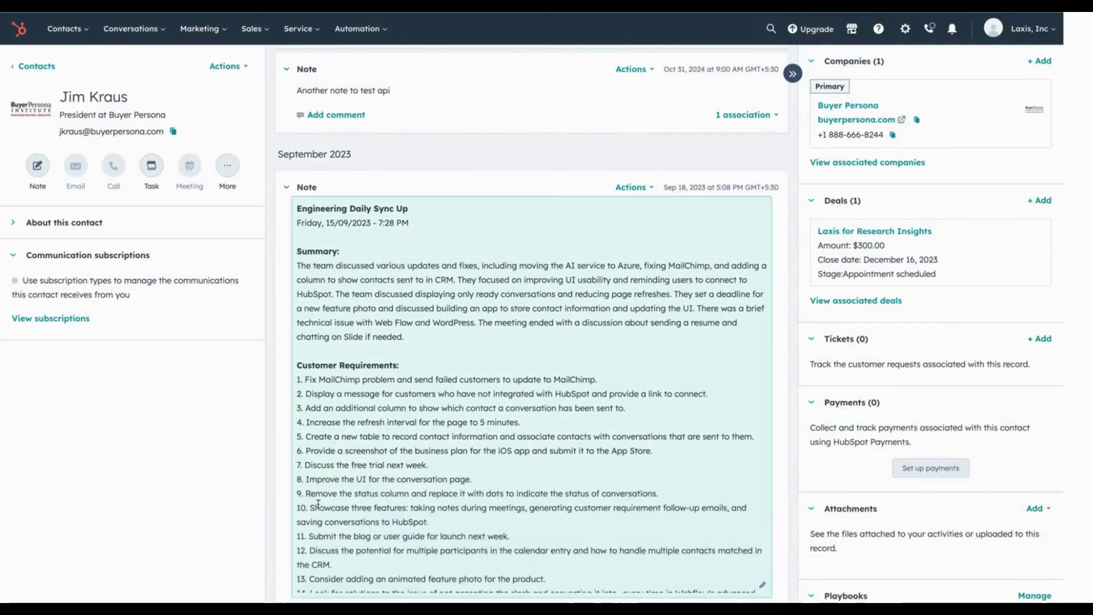
scroll(363, 536, down, 3)
scroll(363, 536, down, 2)
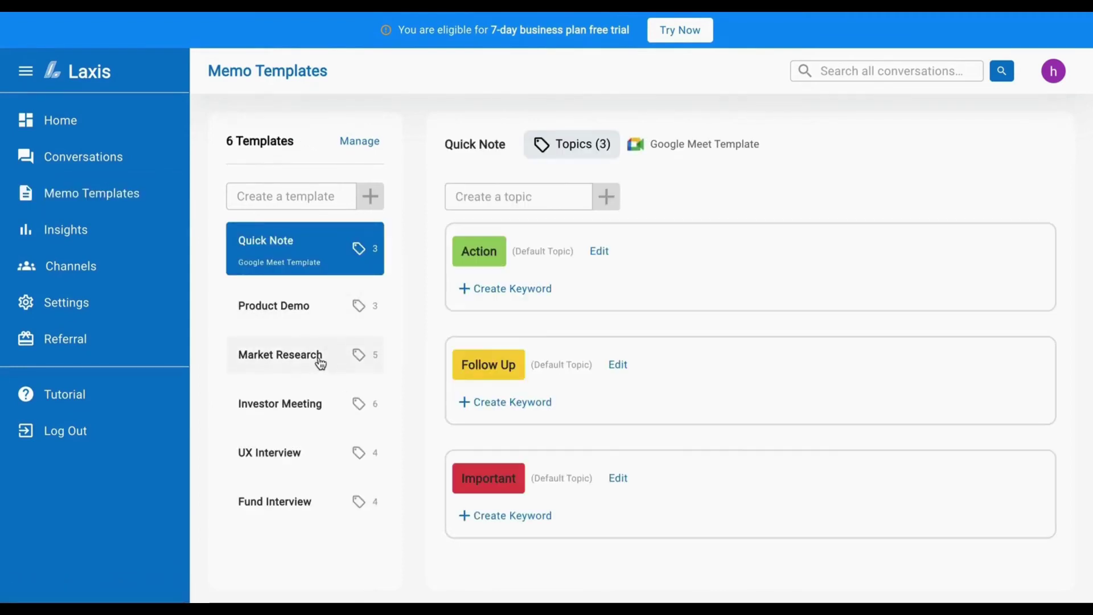
- View the Market Research template's topics, then create a new memo template named testing
click(320, 360)
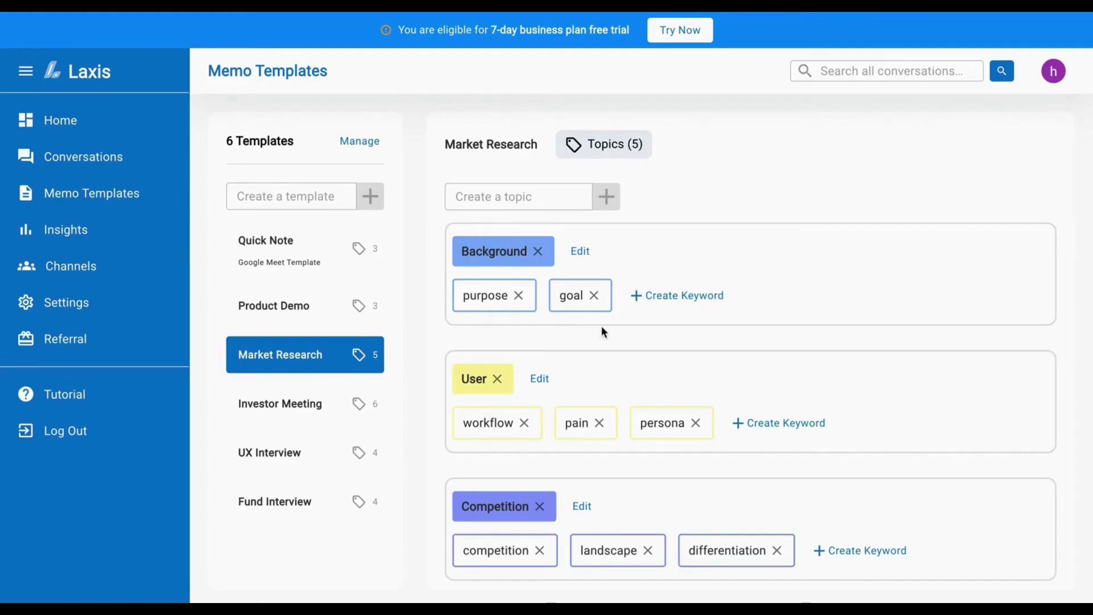
click(287, 196)
text(testing)
click(371, 197)
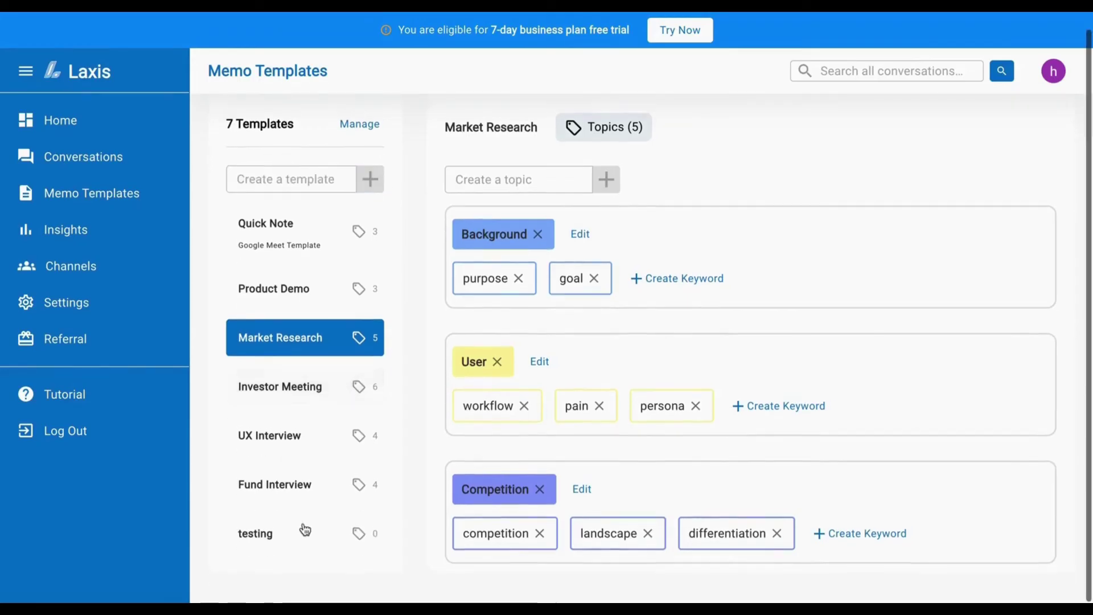
- Add topic 1 with the keyword 'ui bugs' to the testing template
click(302, 529)
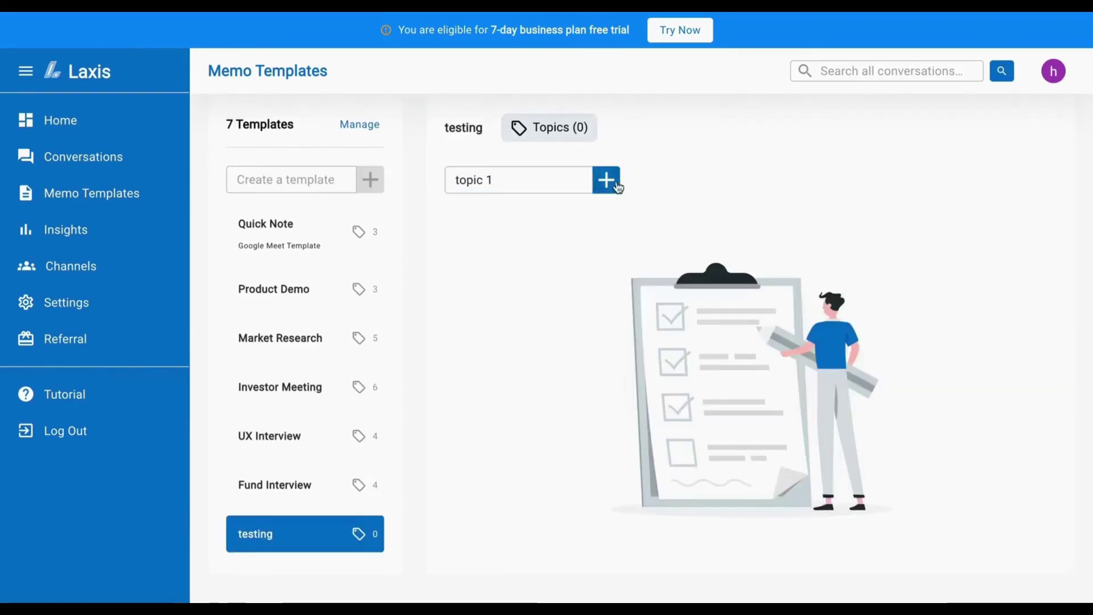
click(614, 181)
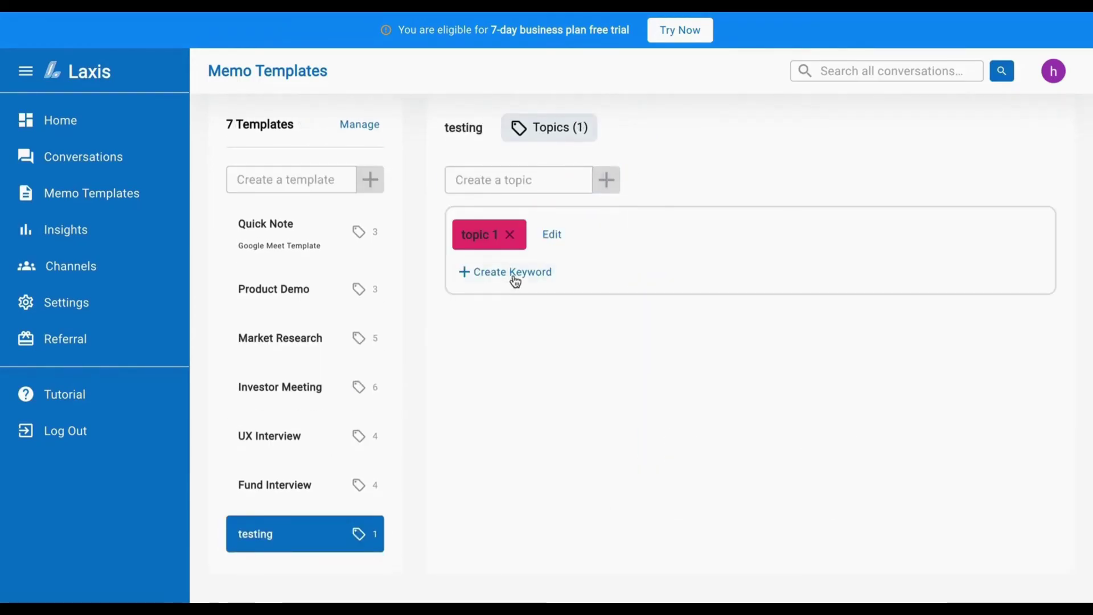
click(515, 273)
click(517, 178)
text(ui bugs)
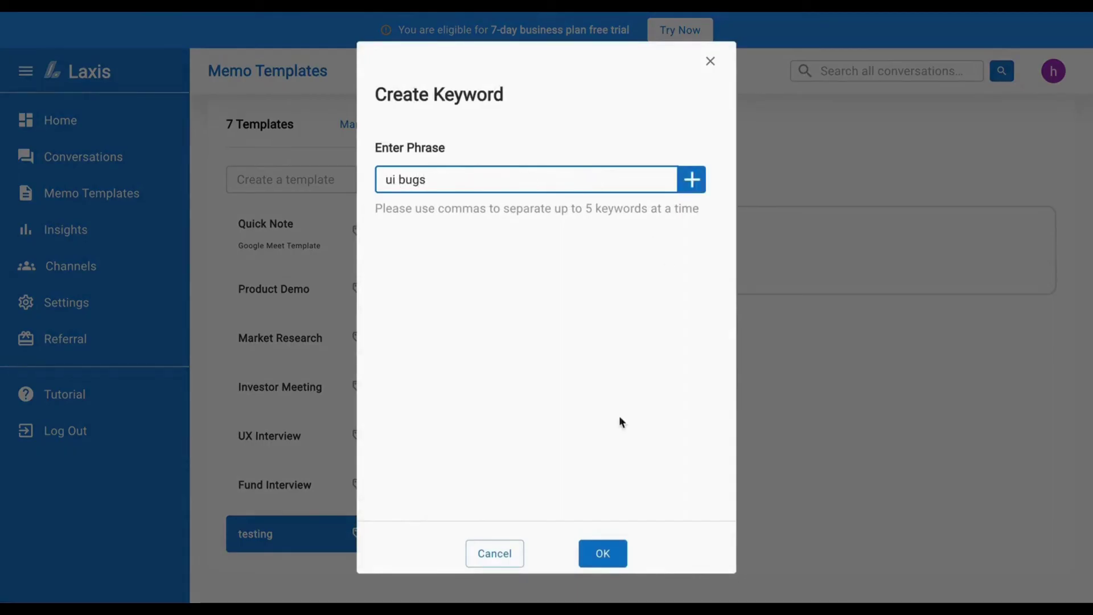
click(602, 553)
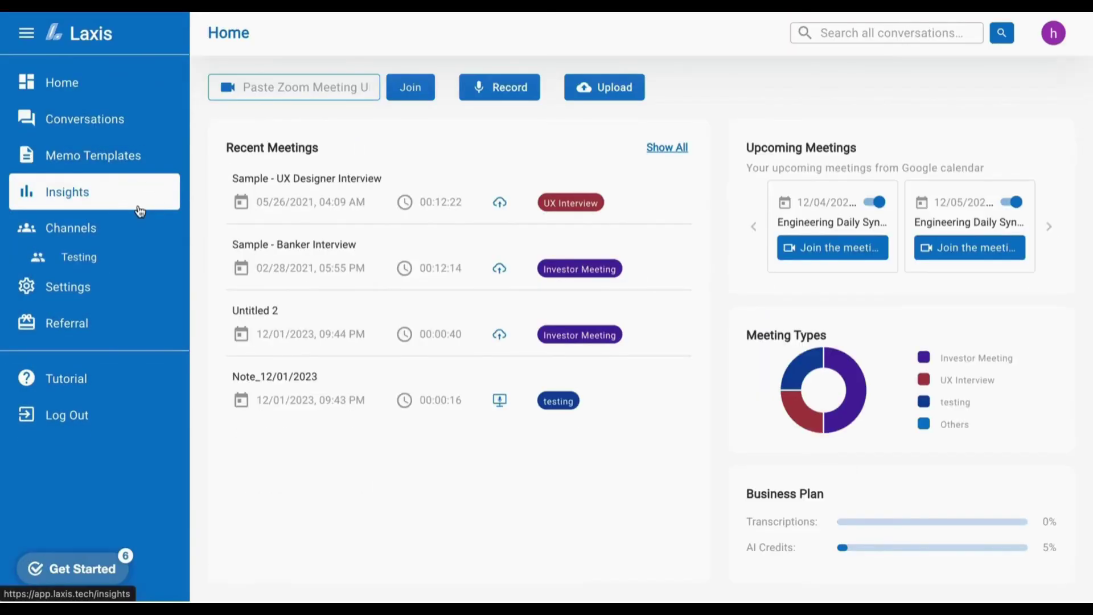
- Show UX Interview insights, adding the Background and User Pain Point topics to User Workflow
click(139, 206)
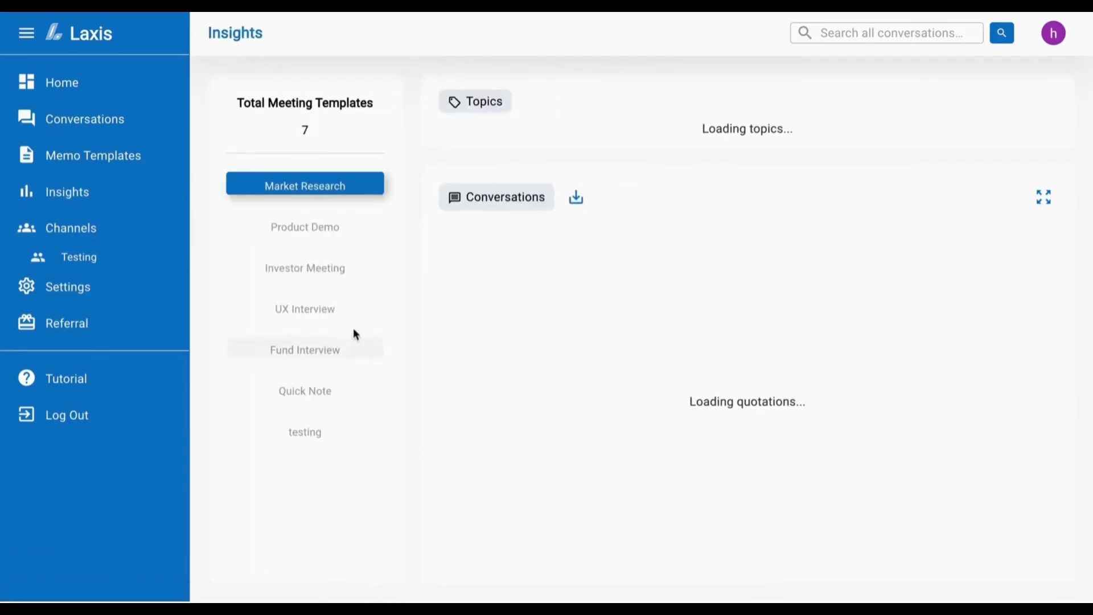
click(351, 321)
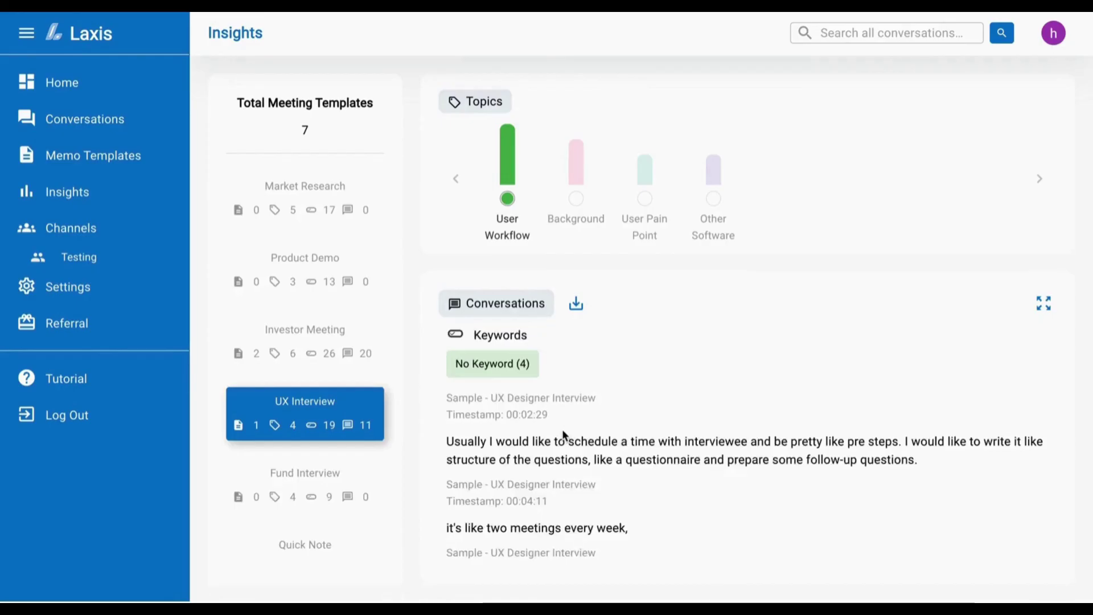
scroll(564, 436, down, 4)
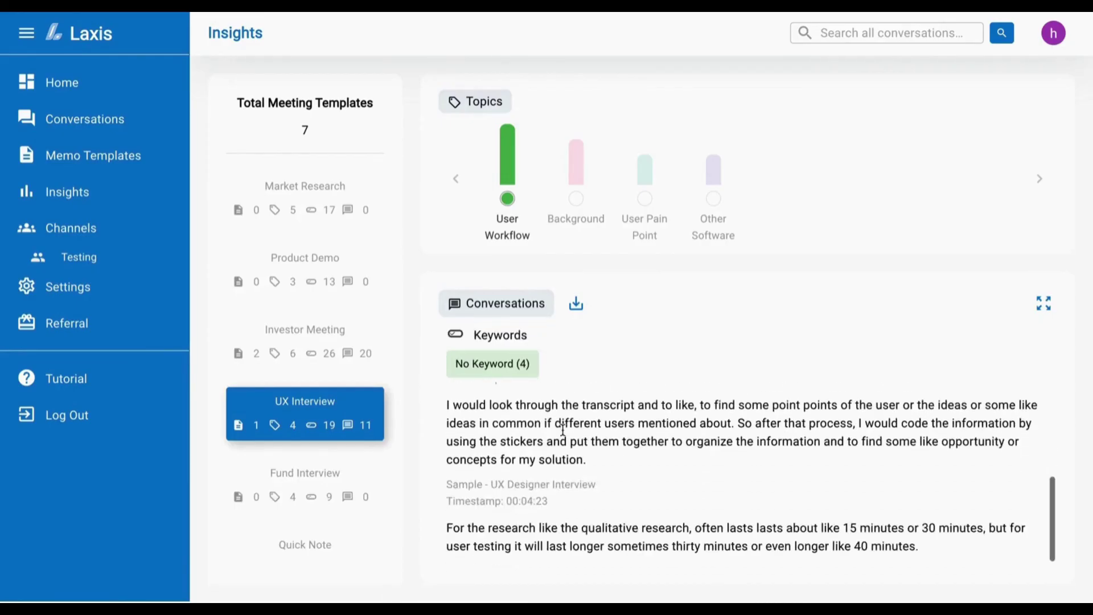
scroll(562, 433, up, 5)
mouse_move(534, 162)
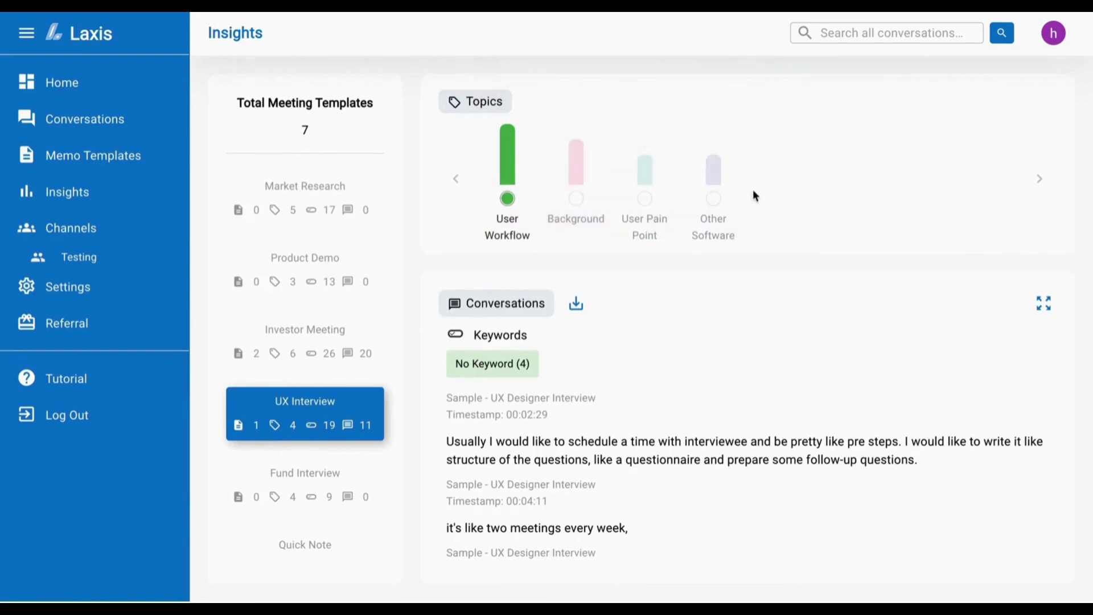
click(573, 171)
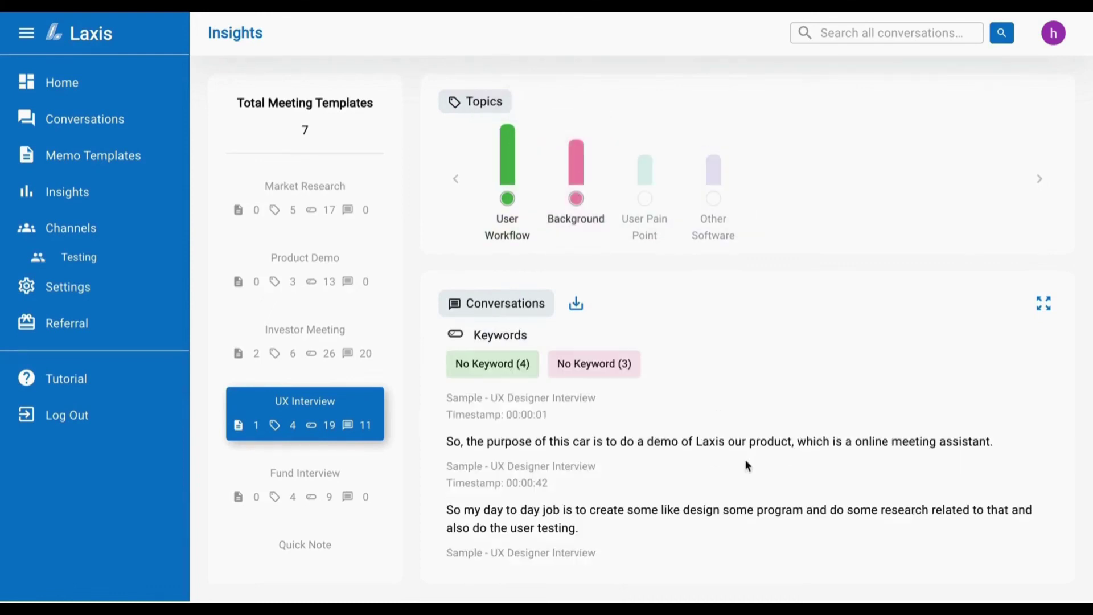
click(654, 227)
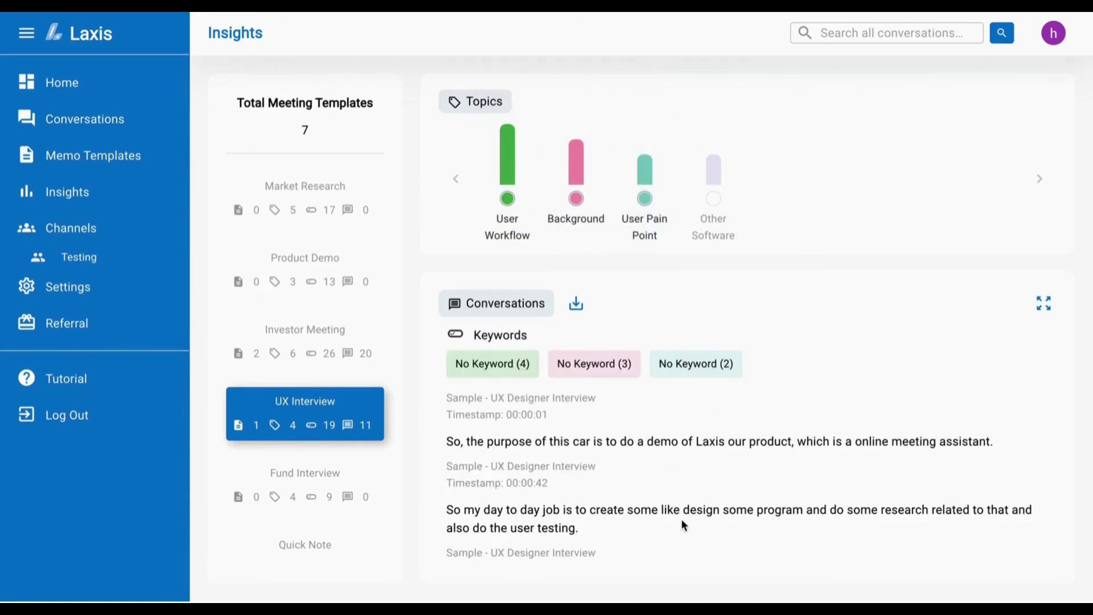
scroll(682, 518, down, 2)
scroll(682, 518, down, 10)
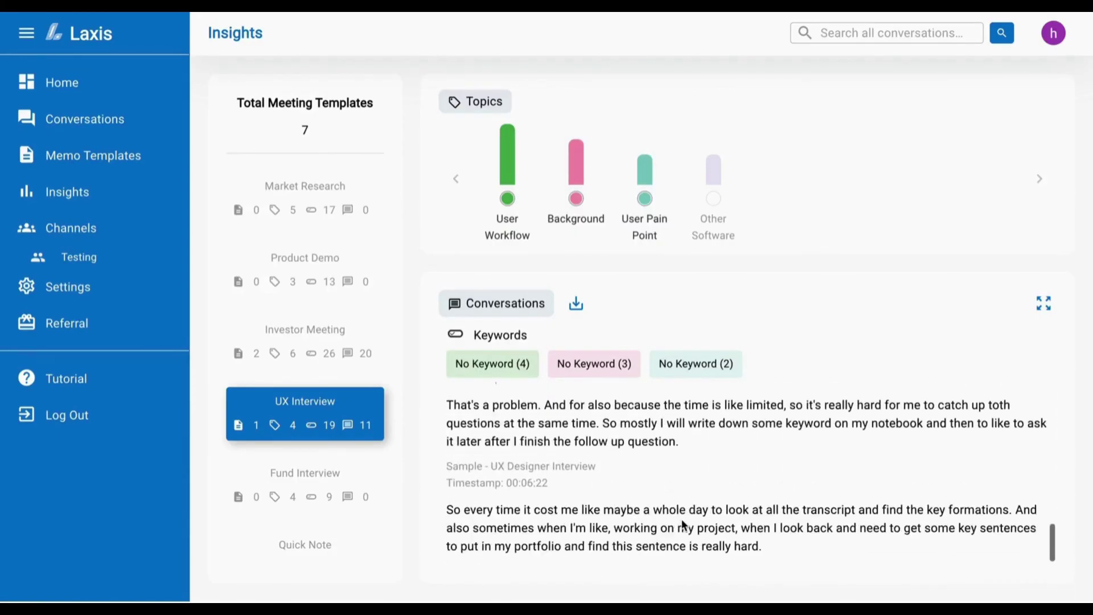
- Export the quotations with file type doc and time stamps kept, then close the dialog
click(578, 303)
scroll(569, 385, down, 3)
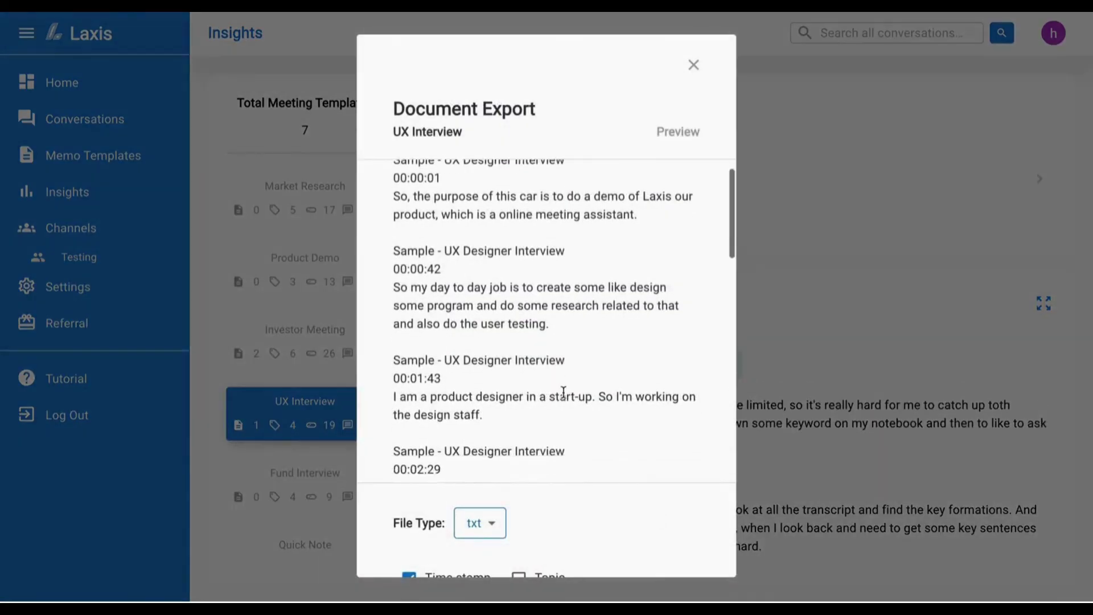
scroll(564, 392, down, 5)
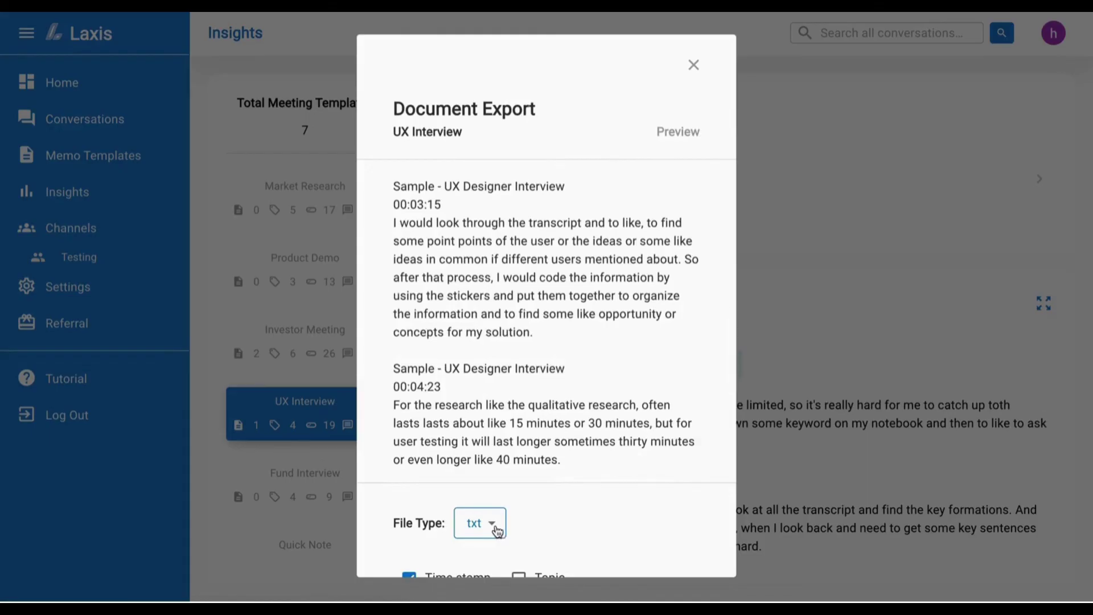
scroll(497, 531, down, 2)
click(493, 444)
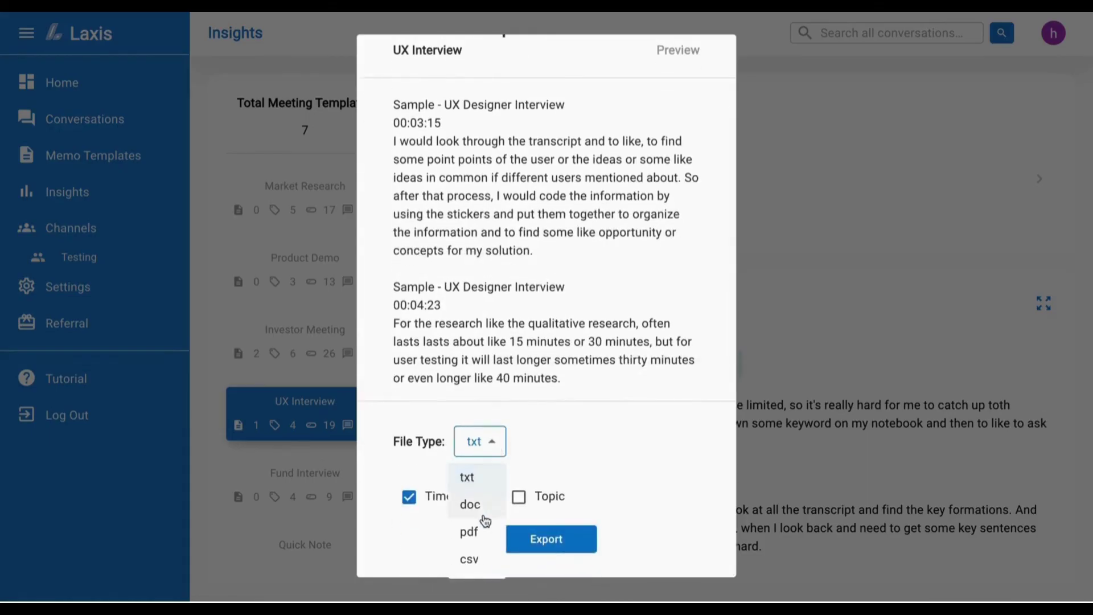
click(471, 504)
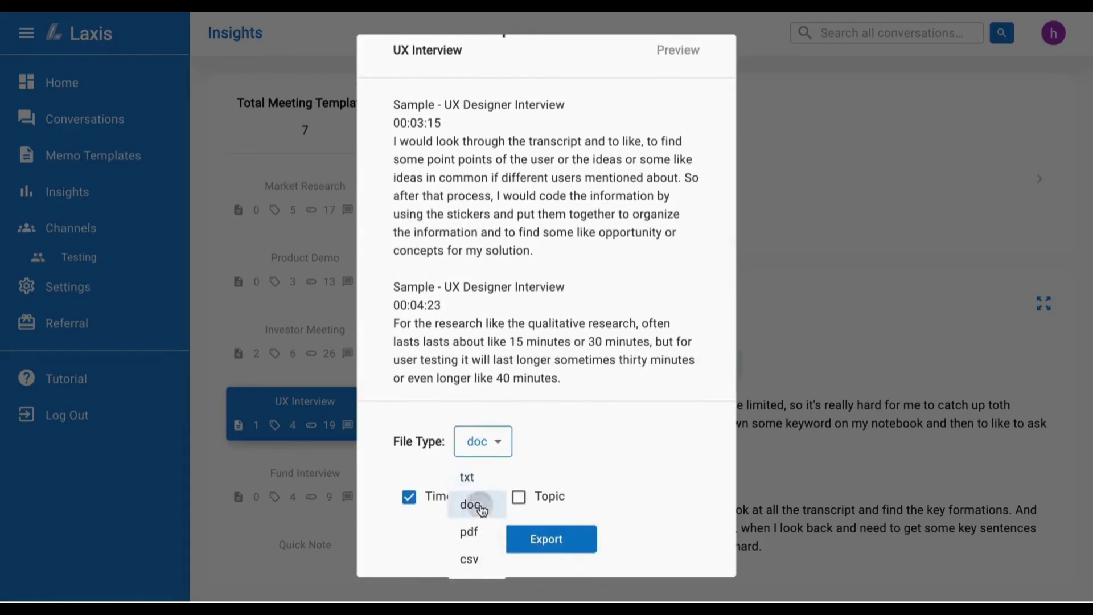
click(535, 544)
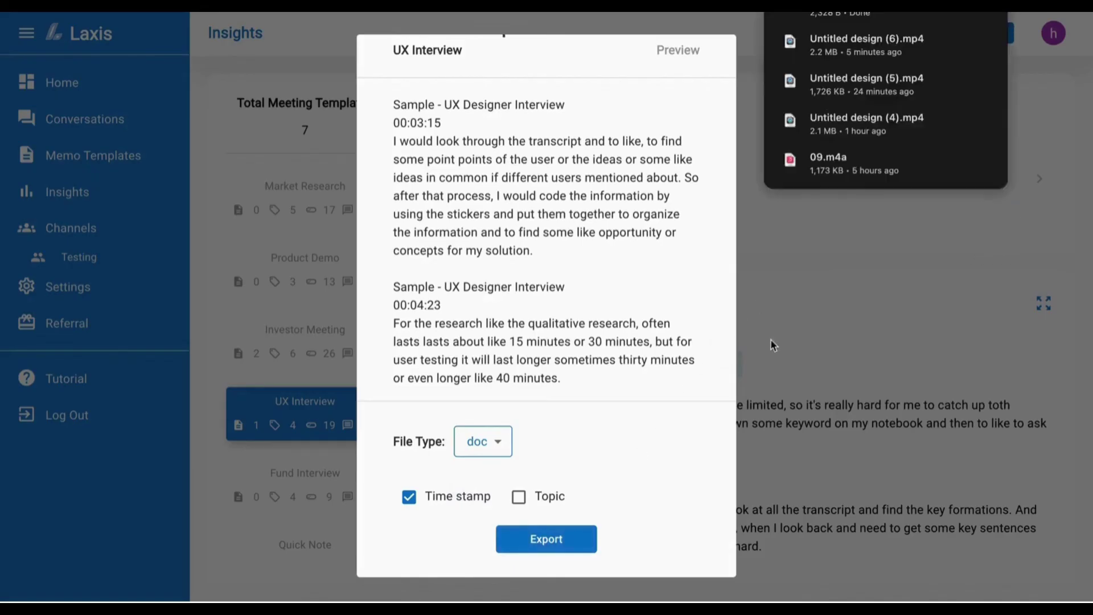
click(787, 328)
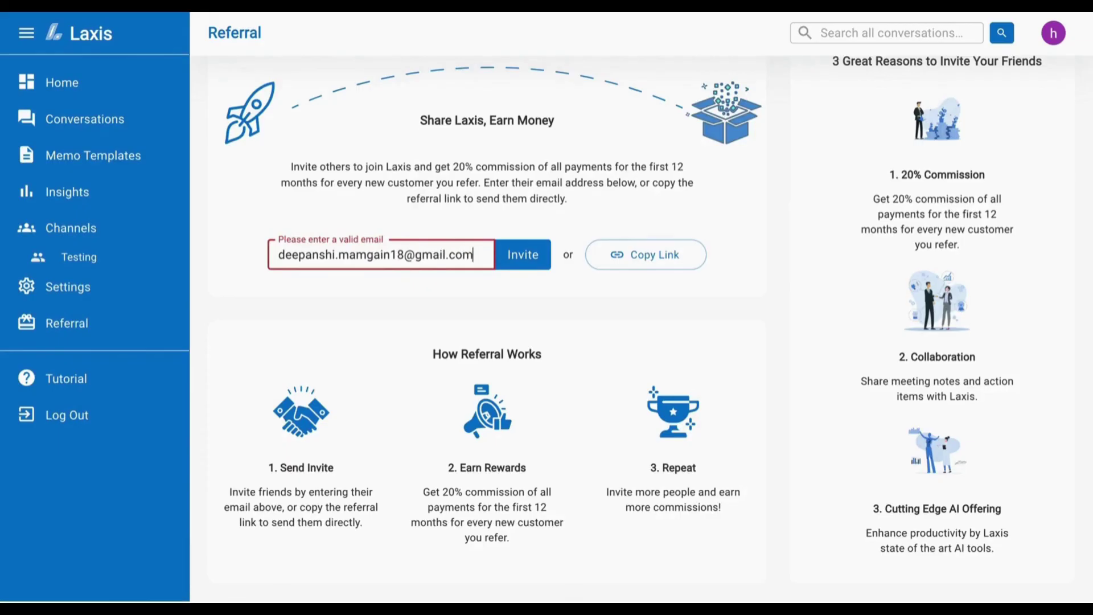
- Send the referral invite to the friend's e-mail address entered on the Referral page
click(528, 261)
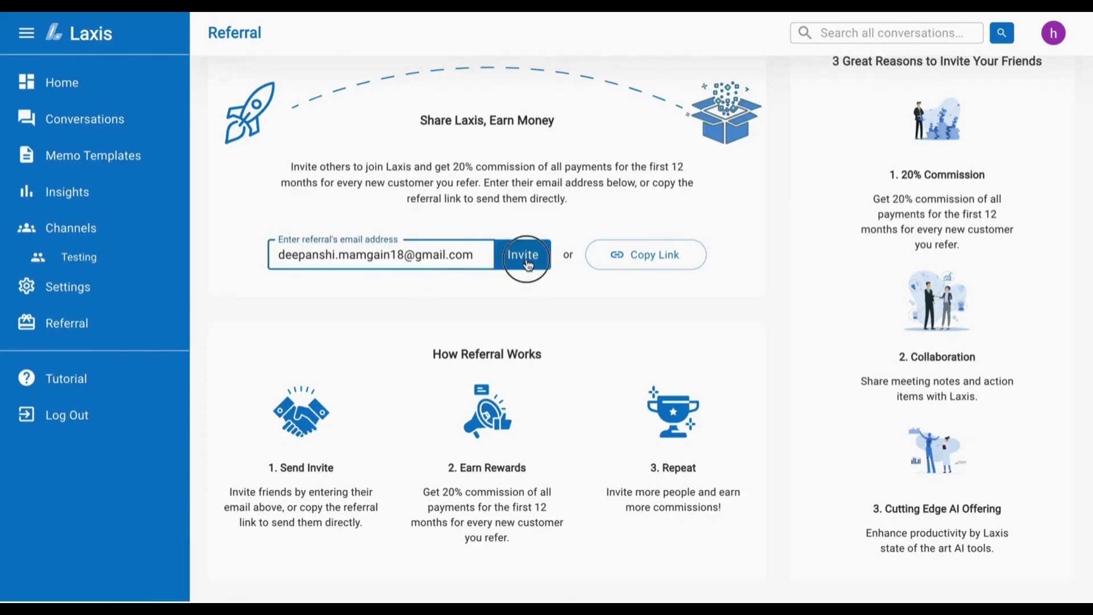